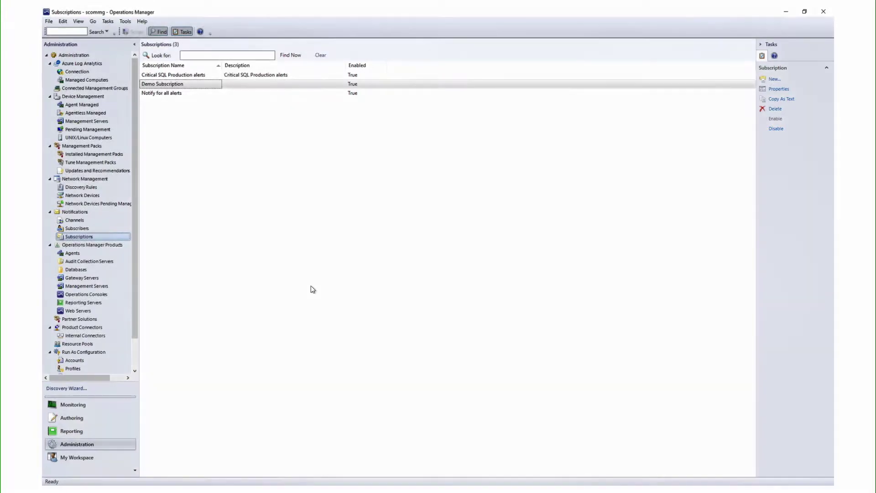
right_click(78, 237)
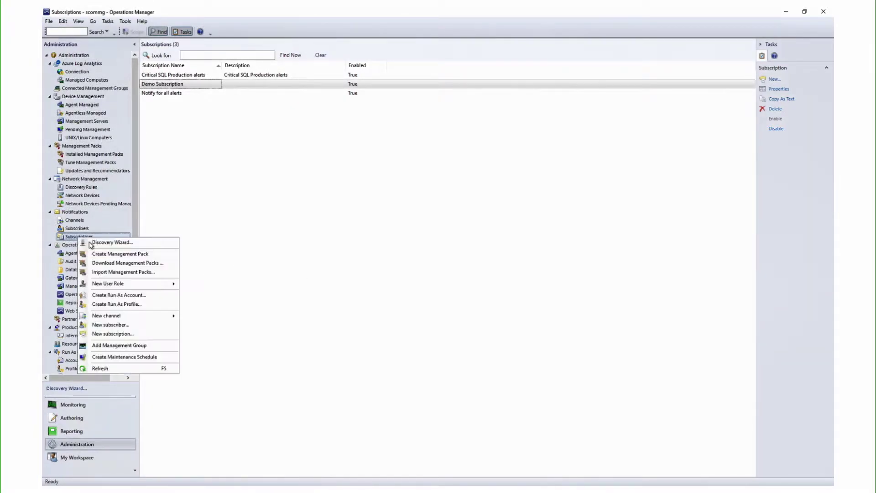
left_click(121, 334)
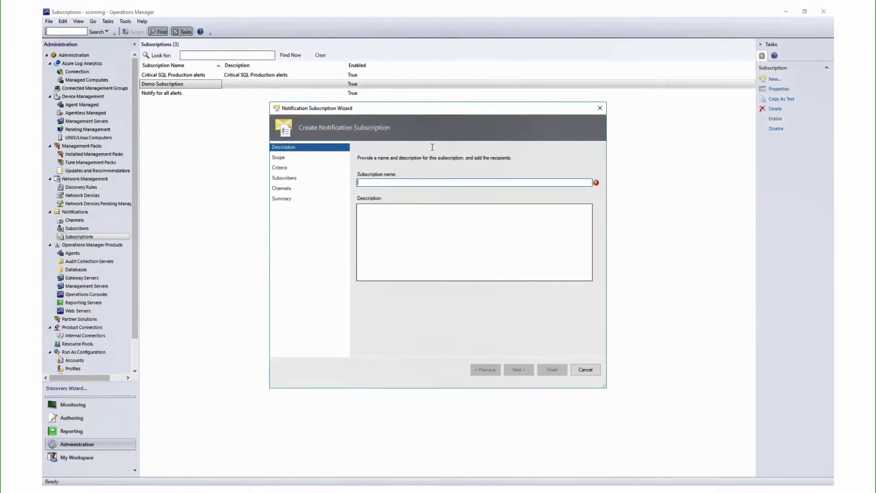
type("Non Test alerts")
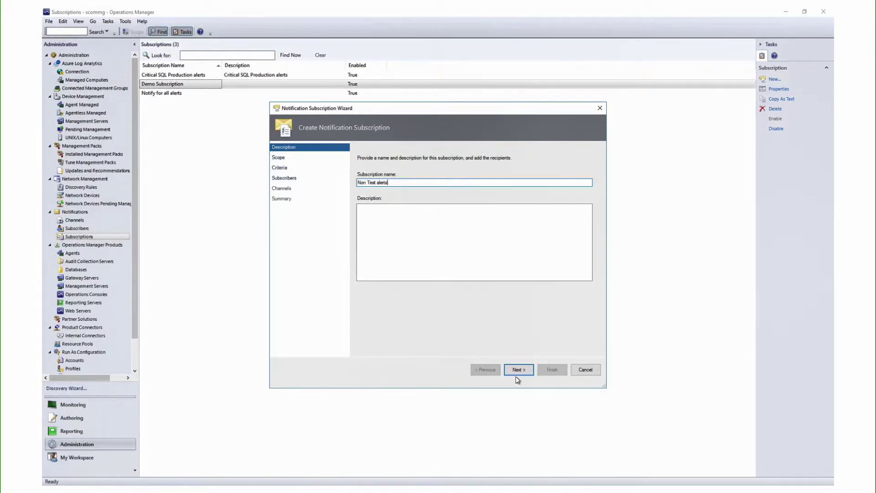
left_click(518, 370)
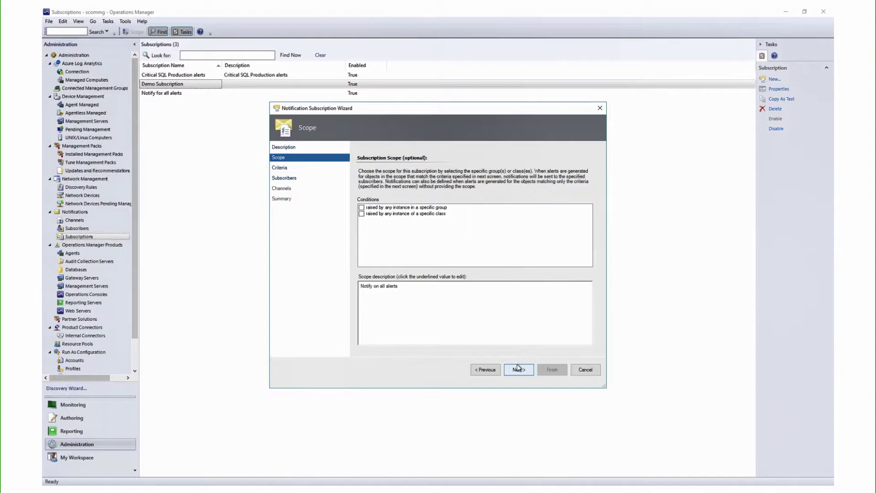
left_click(518, 368)
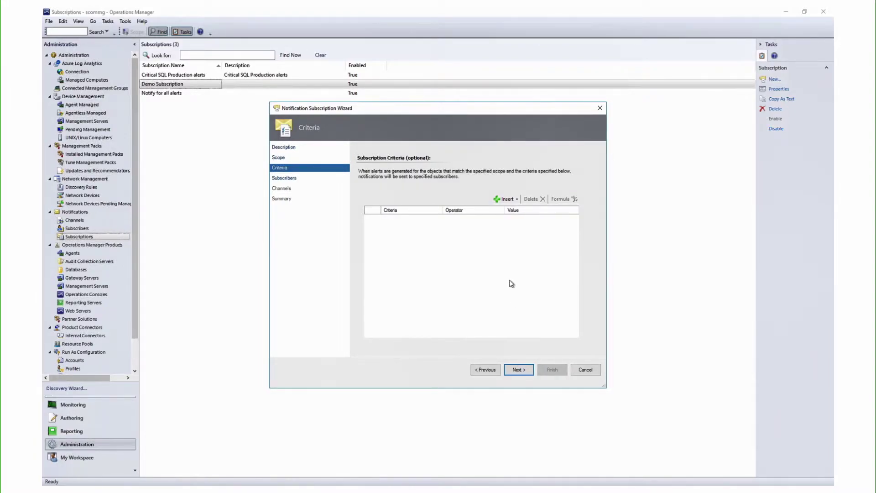
left_click(507, 199)
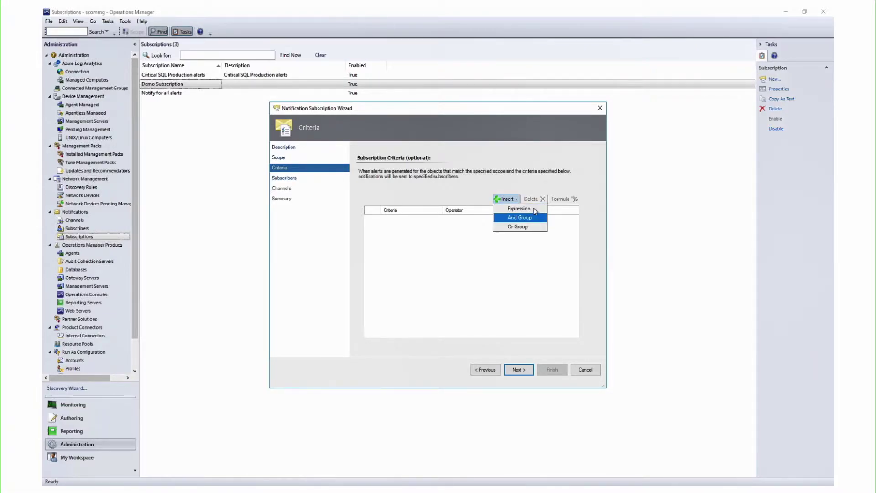
left_click(519, 208)
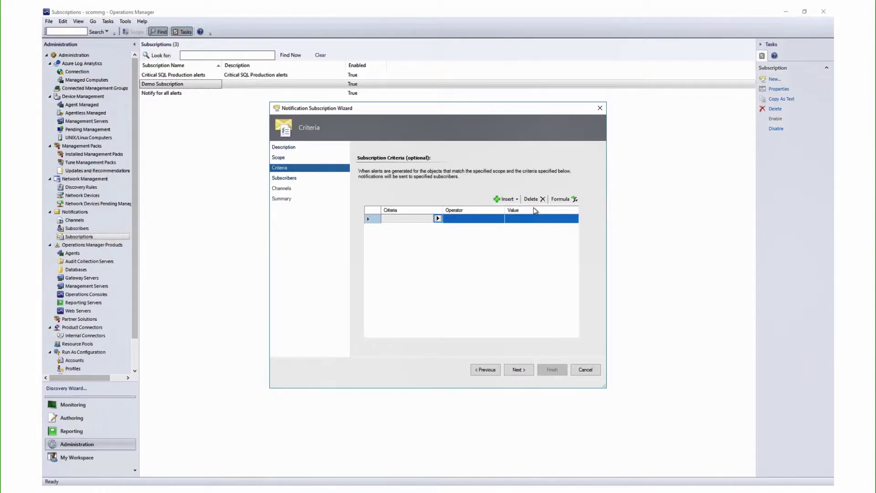
left_click(438, 219)
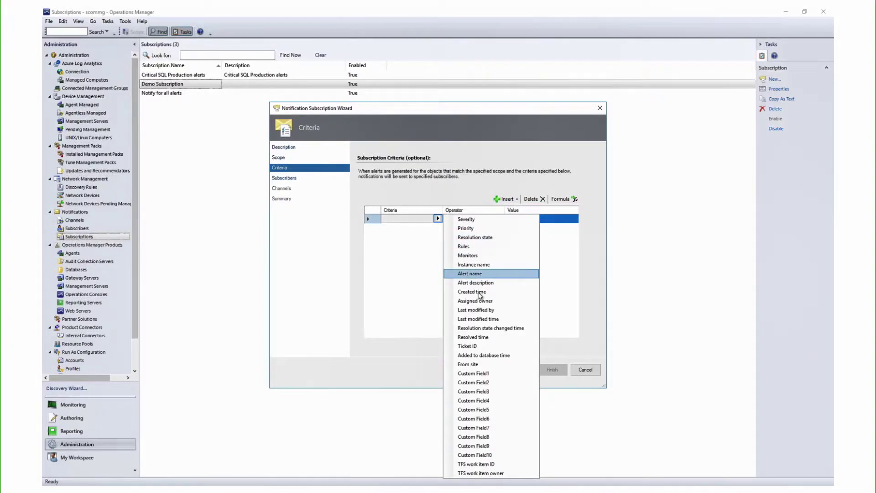
left_click(478, 265)
left_click(475, 224)
left_click(501, 219)
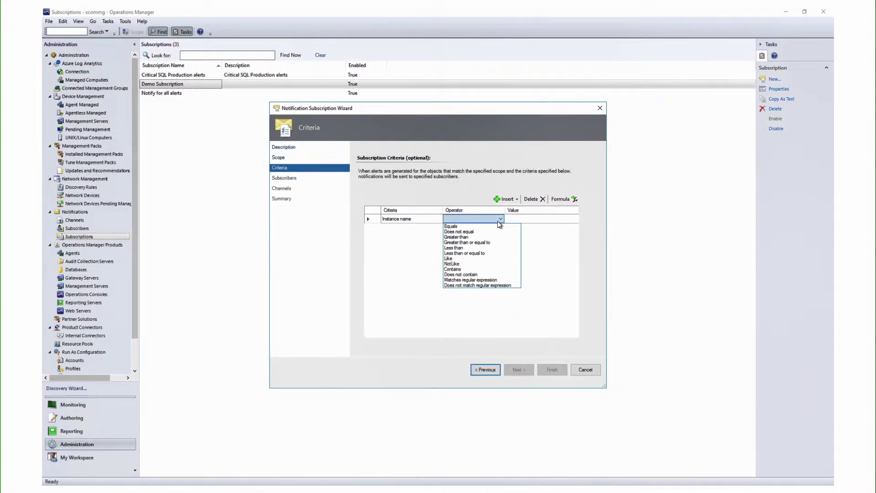
left_click(481, 274)
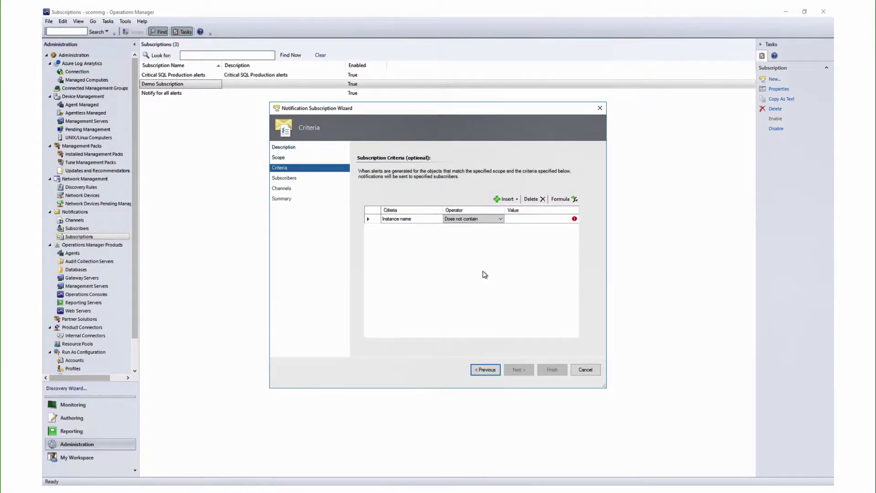
left_click(517, 220)
type("Test")
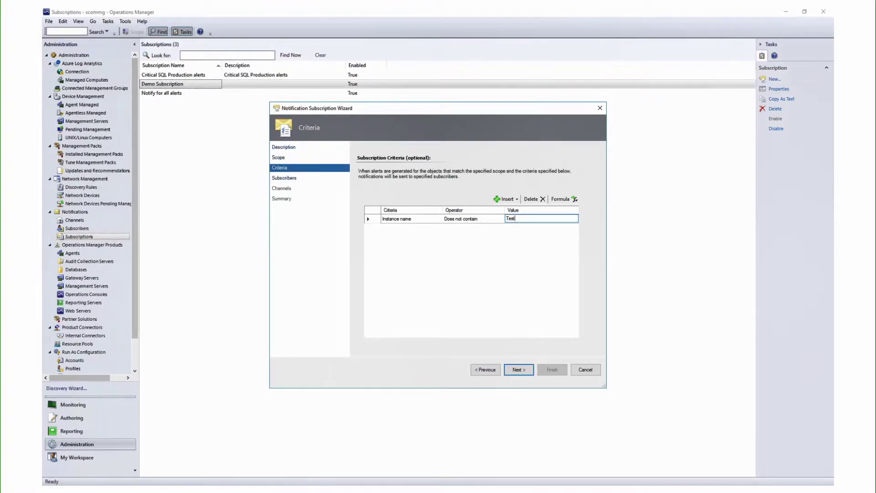
left_click(495, 223)
left_click(497, 220)
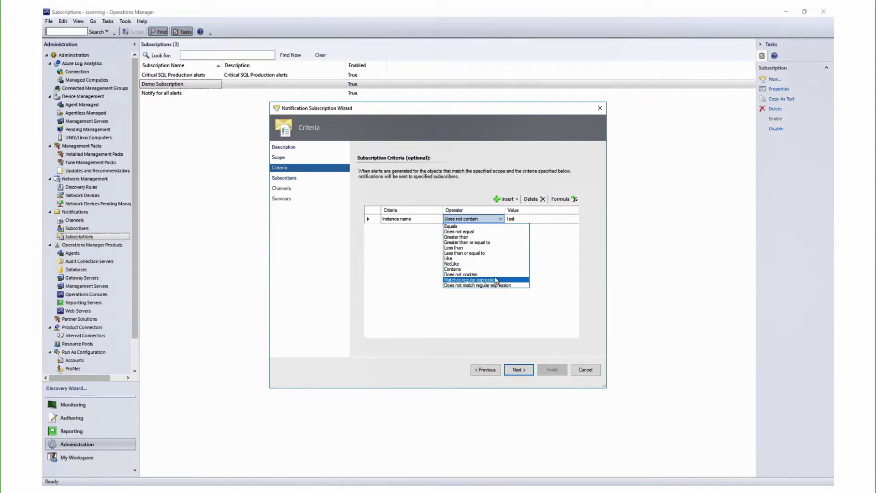
left_click(548, 249)
left_click(516, 200)
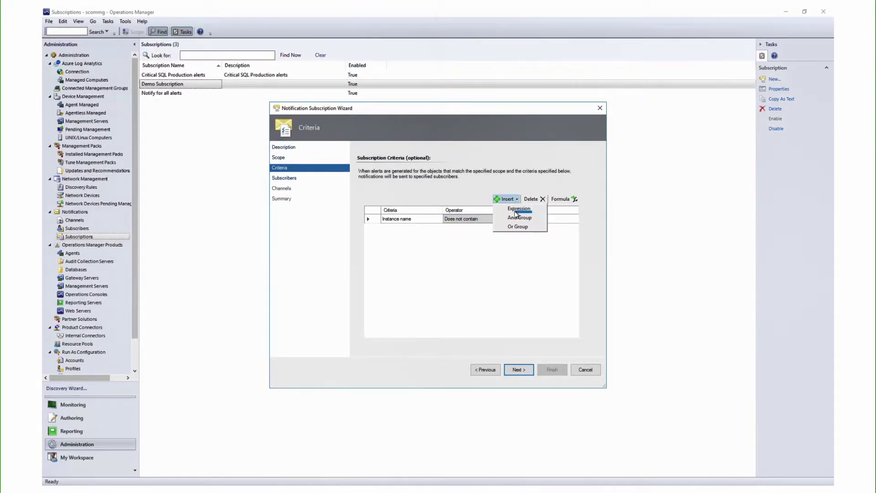
left_click(522, 229)
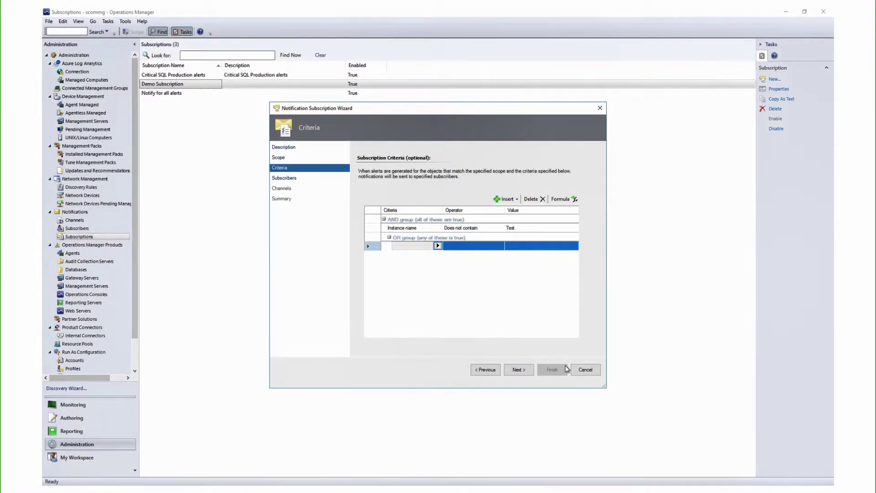
left_click(585, 370)
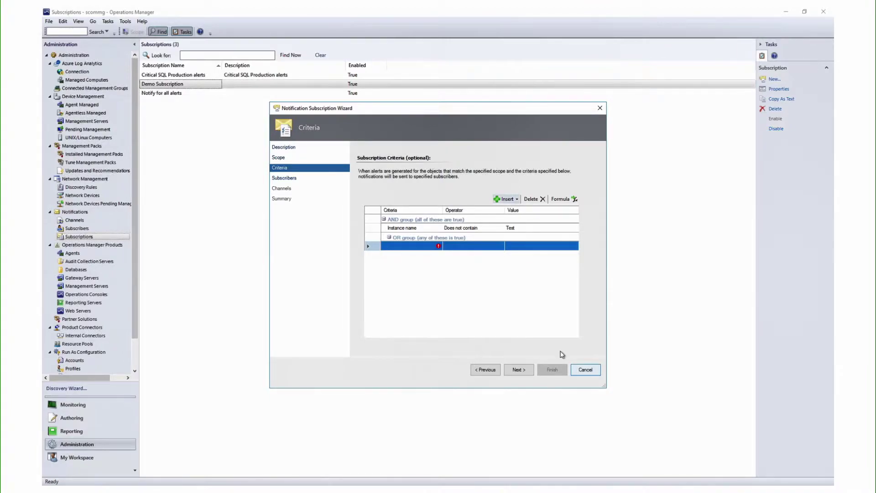
left_click(579, 373)
Discard the new subscription and review Demo Subscription's criteria as an expanded formula.
left_click(468, 282)
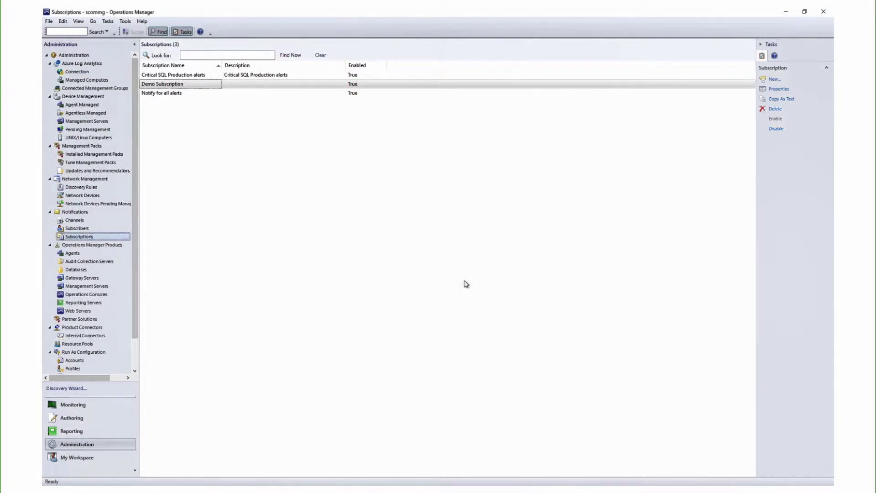
double_click(179, 85)
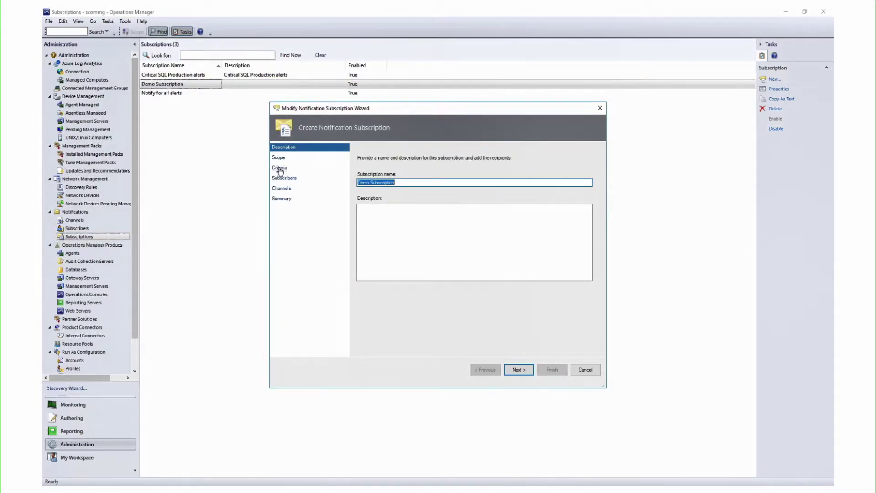
left_click(280, 169)
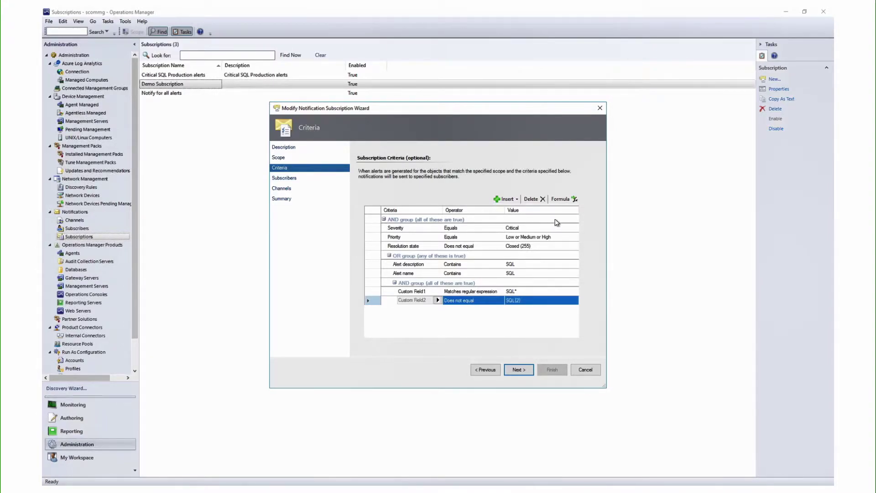
left_click(561, 200)
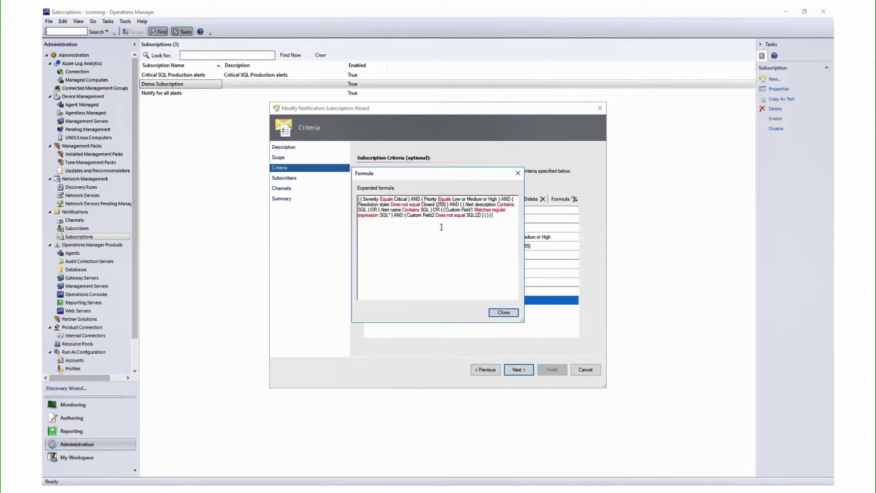
left_click(354, 199, "shift")
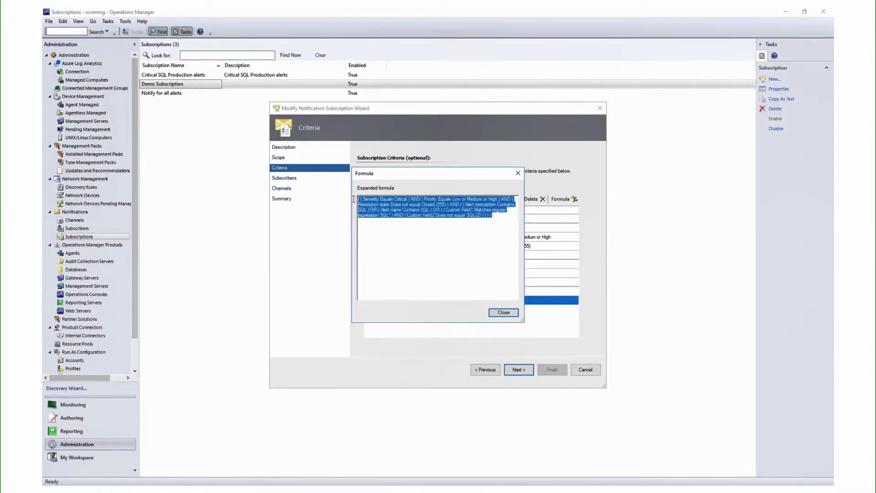
left_click(504, 313)
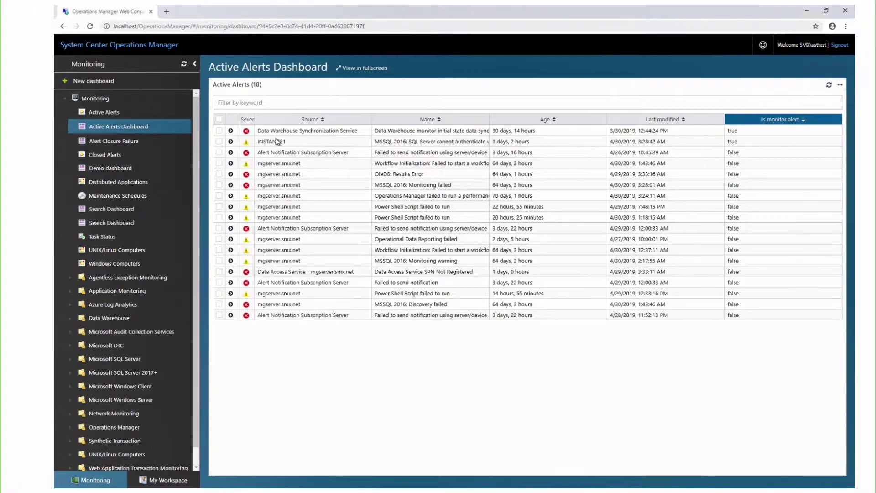
Close the INSTANCE1 alert with comment 'issue resolved', then view the Alert Closure Failure dashboard.
left_click(219, 142)
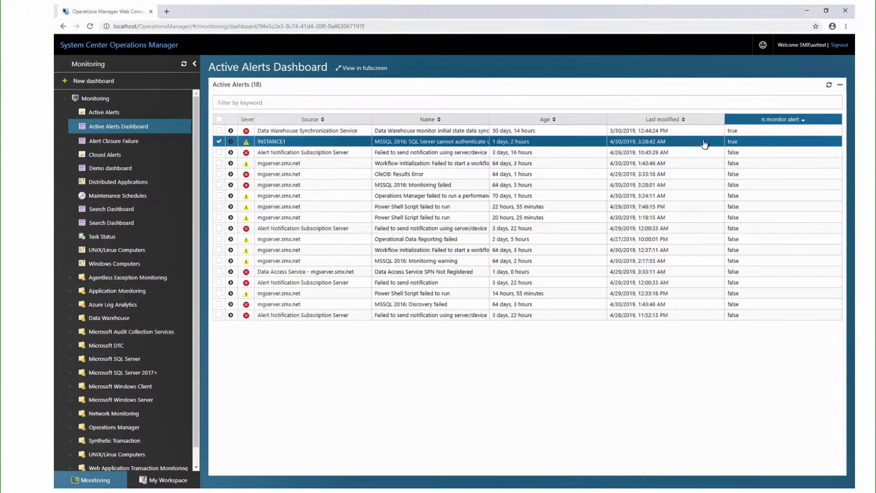
left_click(841, 85)
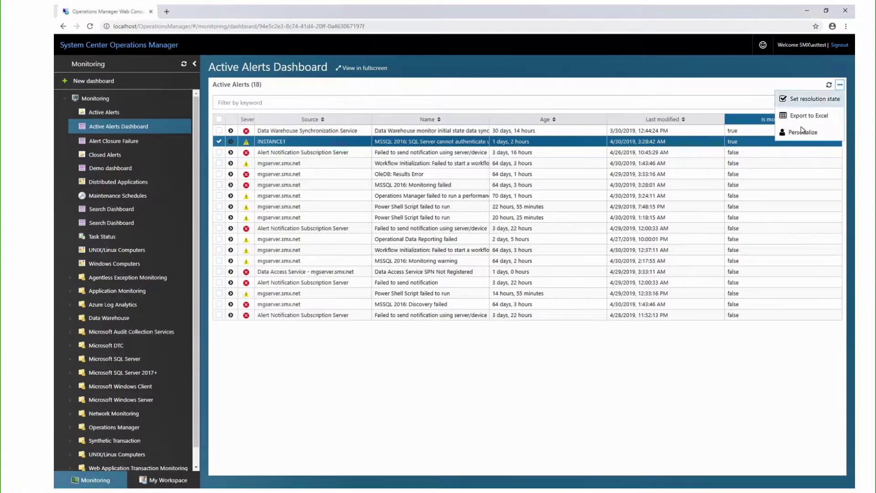
left_click(793, 102)
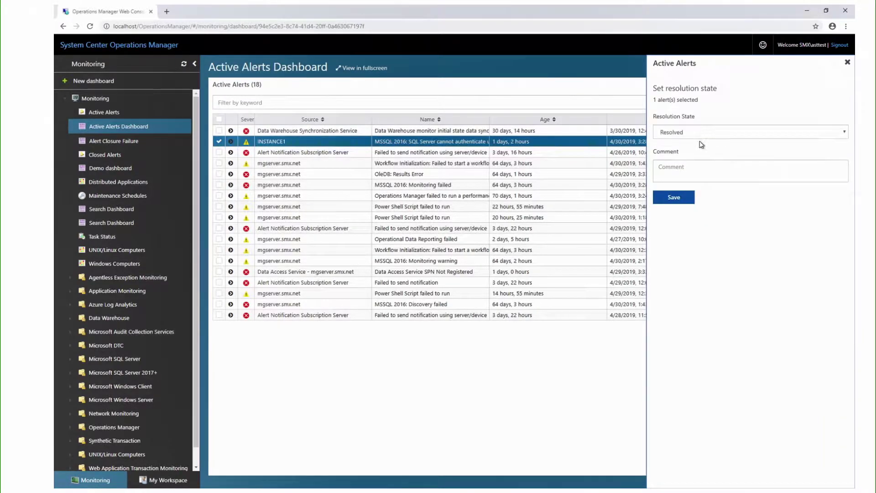
left_click(702, 133)
left_click(692, 190)
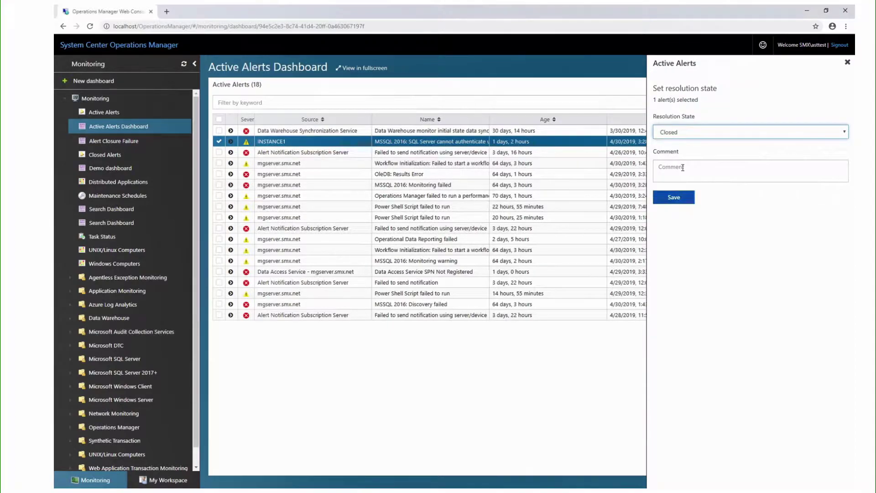
left_click(683, 168)
type("is")
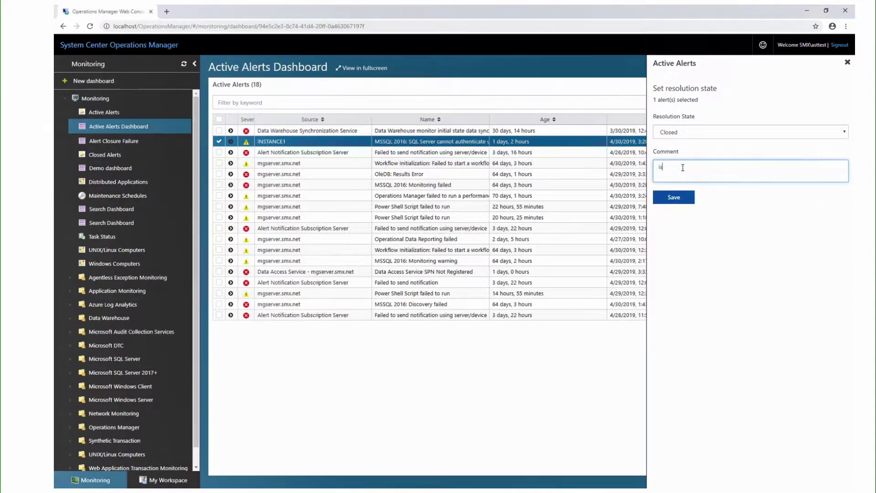
type("sue resolved")
left_click(685, 200)
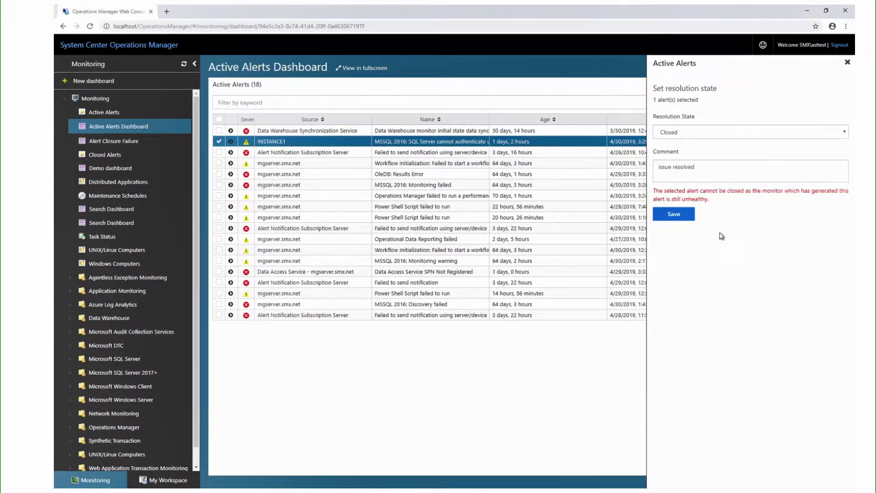
left_click(847, 66)
left_click(131, 140)
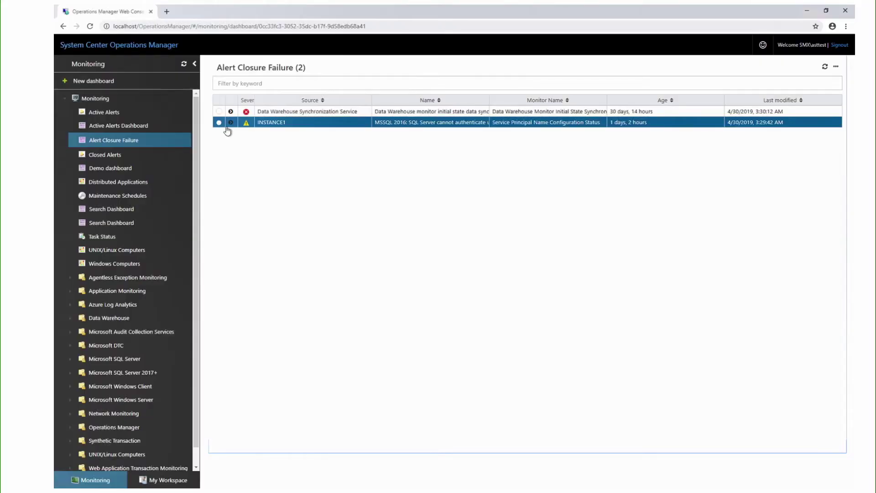
Reset the health of the INSTANCE1 alert from the alert's more-actions menu.
left_click(836, 66)
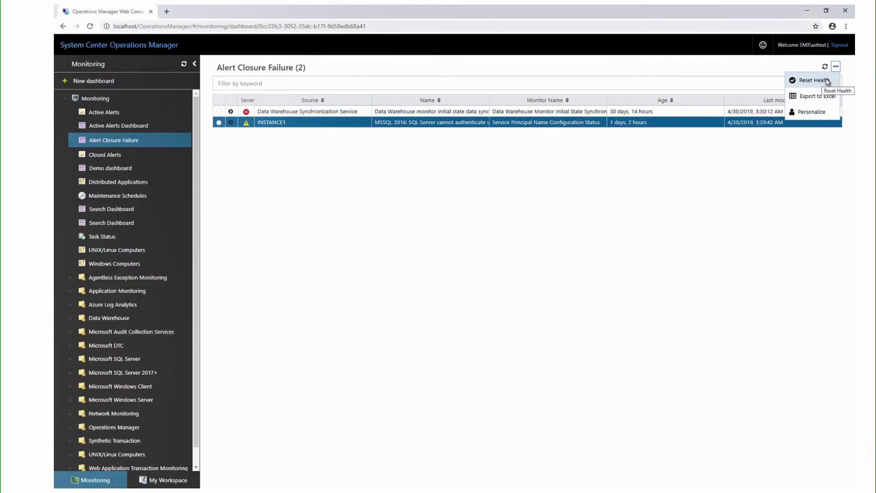
left_click(829, 81)
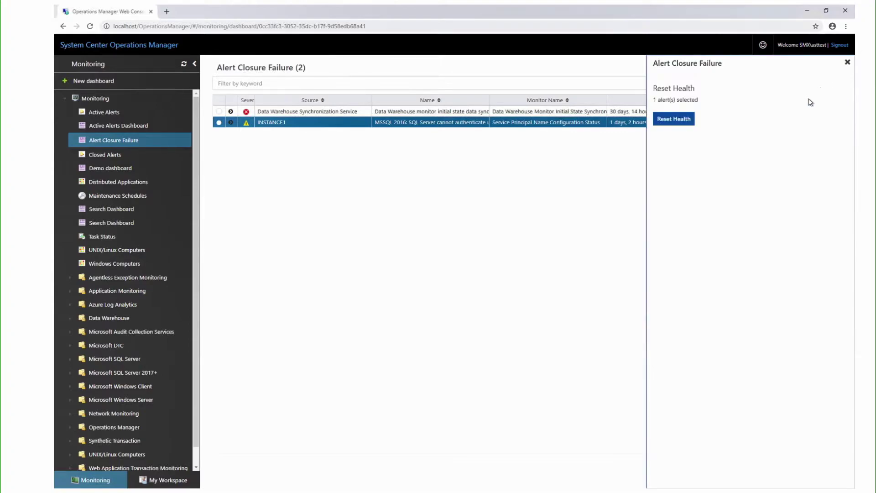
left_click(670, 121)
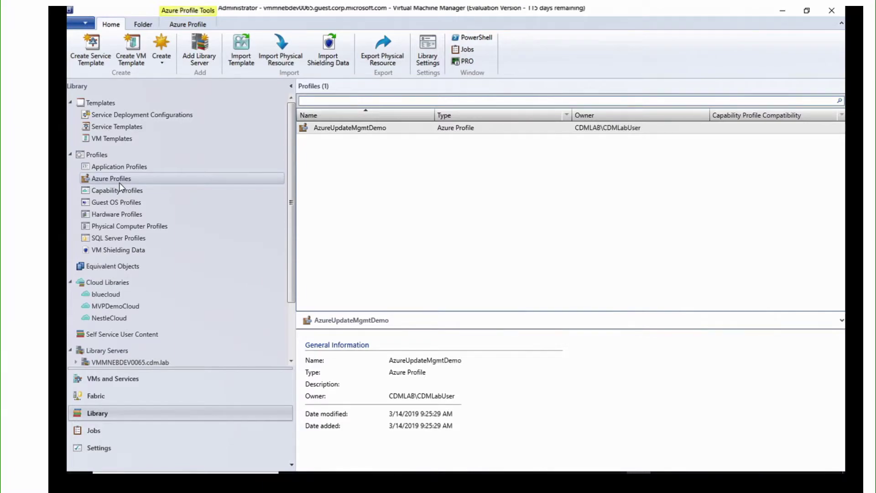
Review the AzureUpdateMgmtDemo Azure profile's Update Management workspace details, then close the profile.
right_click(120, 182)
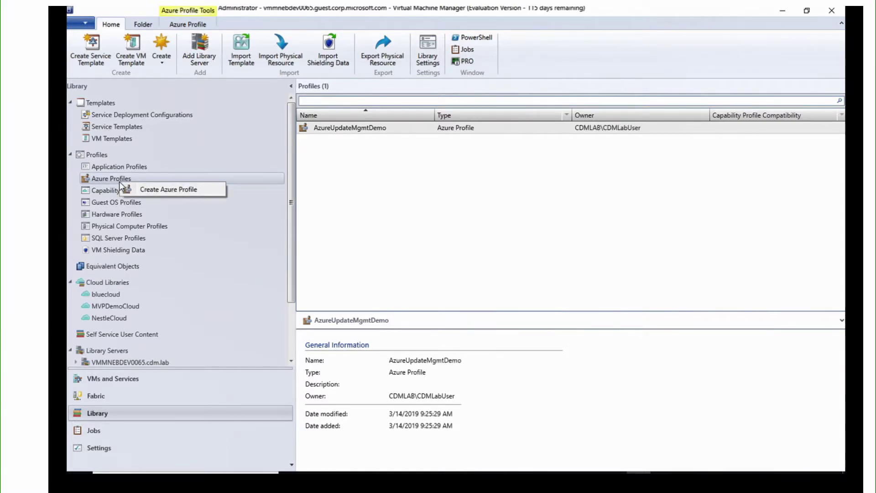
left_click(138, 191)
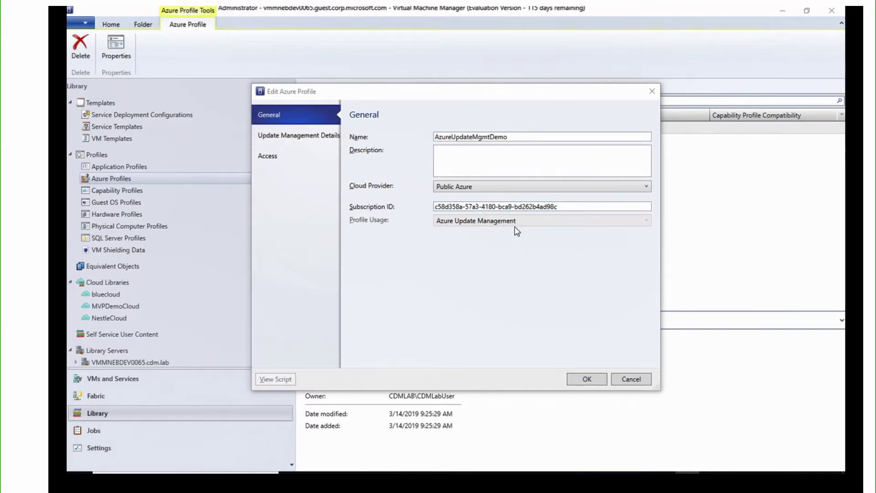
left_click(282, 137)
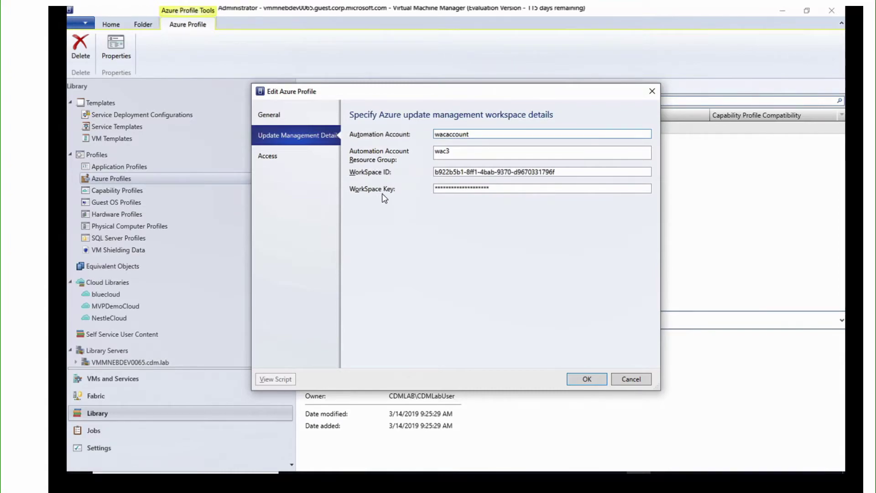
left_click(598, 382)
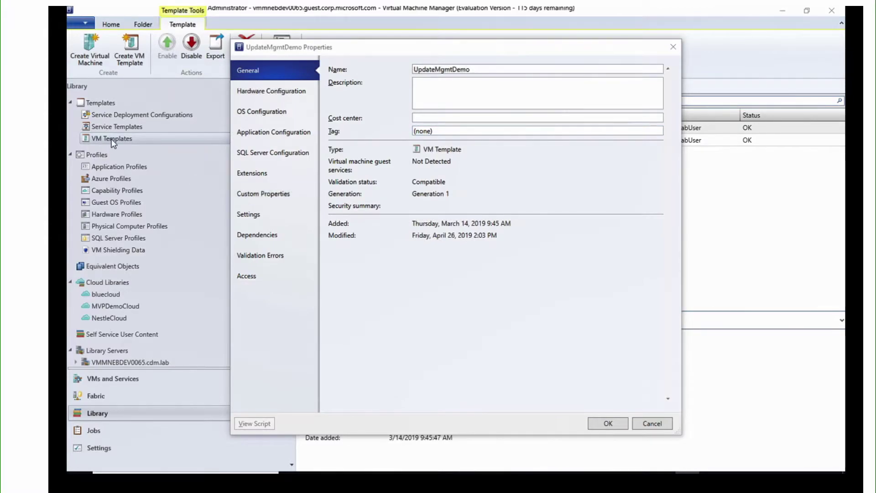
Enable Azure Update Management on the template with the AzureUpdateMgmtDemo profile and save.
left_click(258, 173)
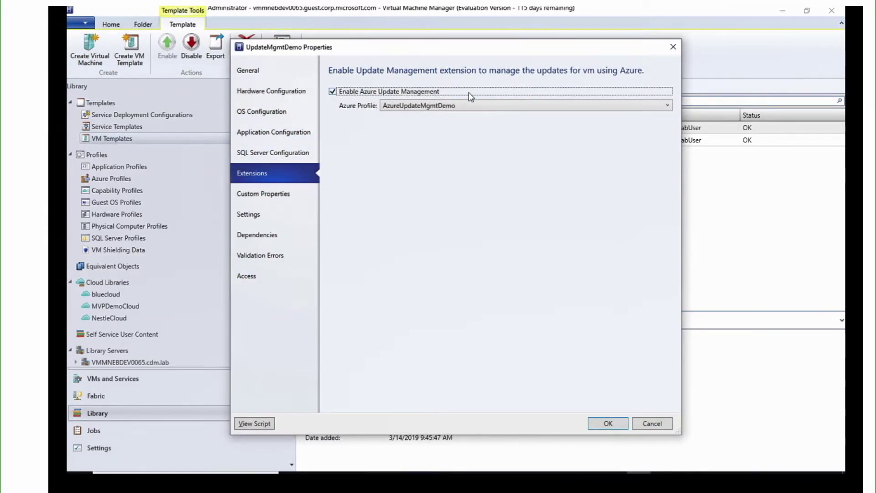
left_click(448, 105)
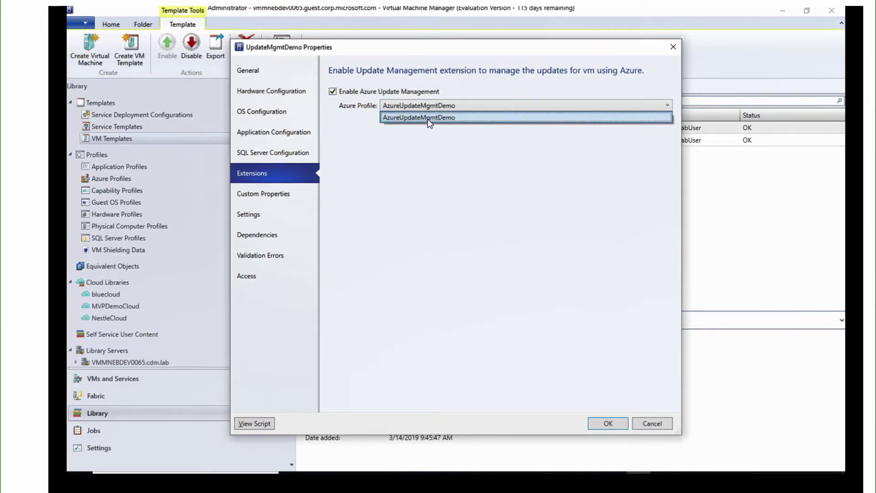
left_click(429, 119)
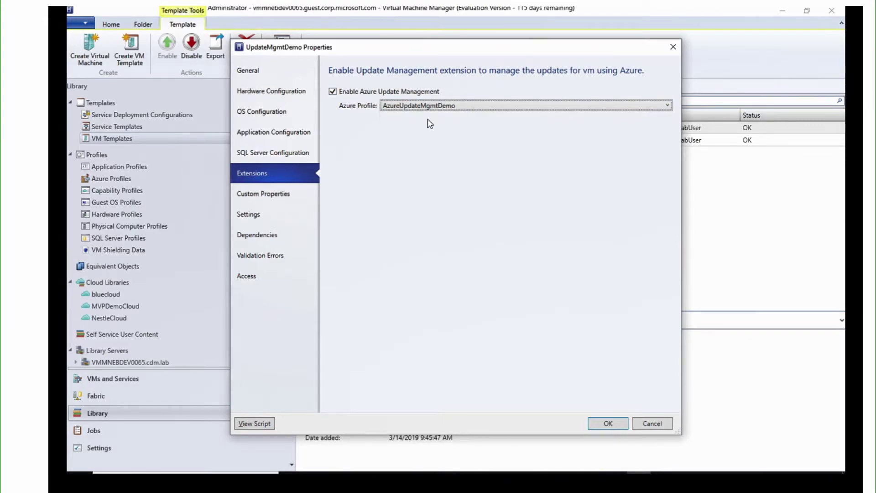
left_click(608, 424)
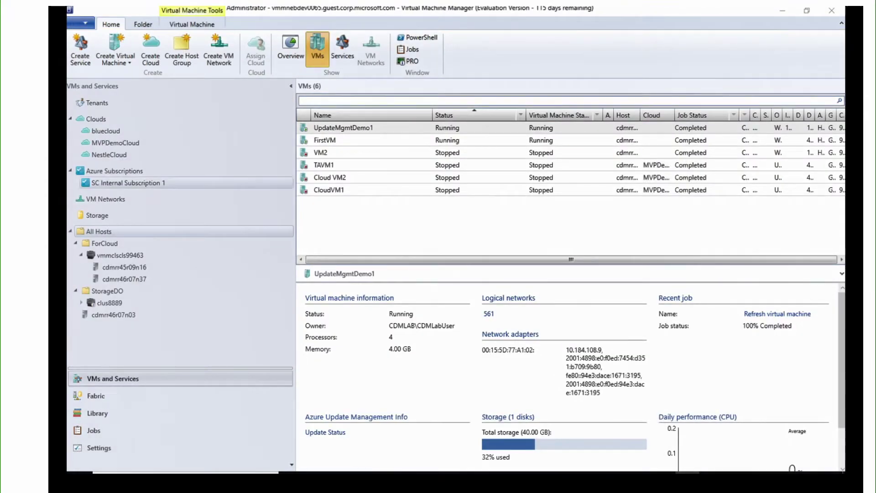
Select UpdateMgmtDemo1 and open its Azure Update Status link in the portal.
left_click(340, 129)
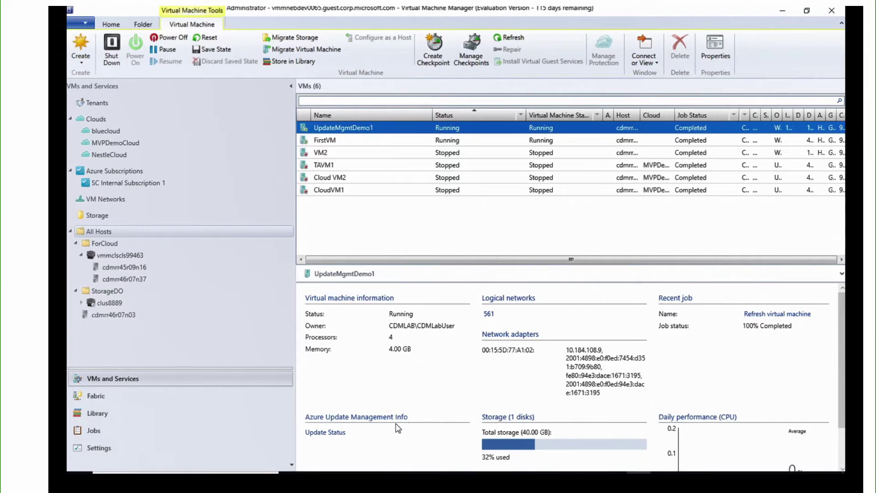
left_click(337, 438)
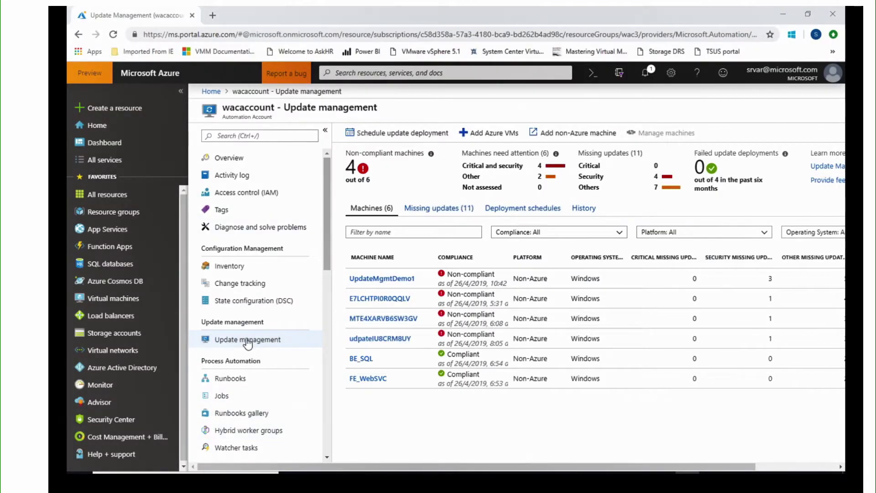
left_click(278, 346)
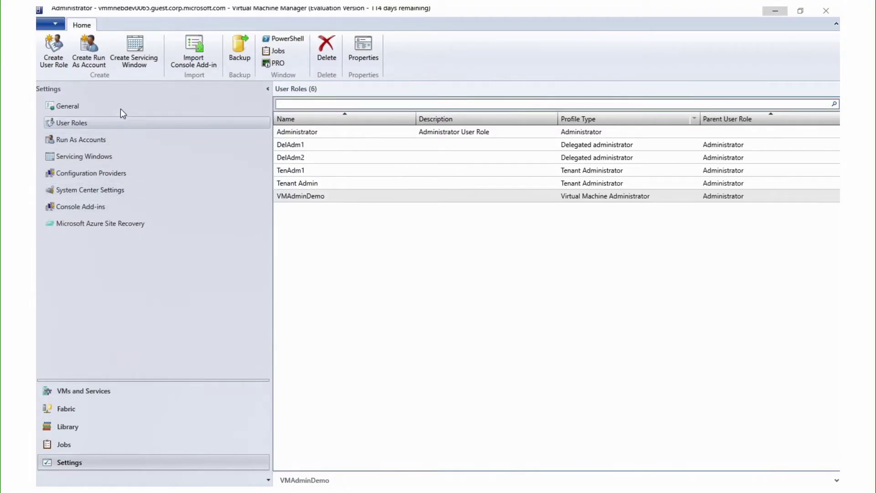
Create a user role named VMAdminDemo using the Virtual Machine Administrator profile.
left_click(57, 51)
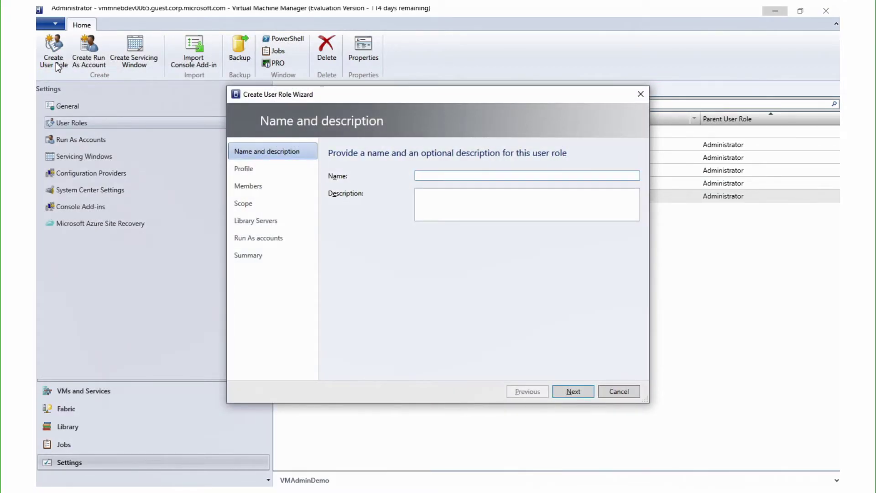
type("VMAdminDemo")
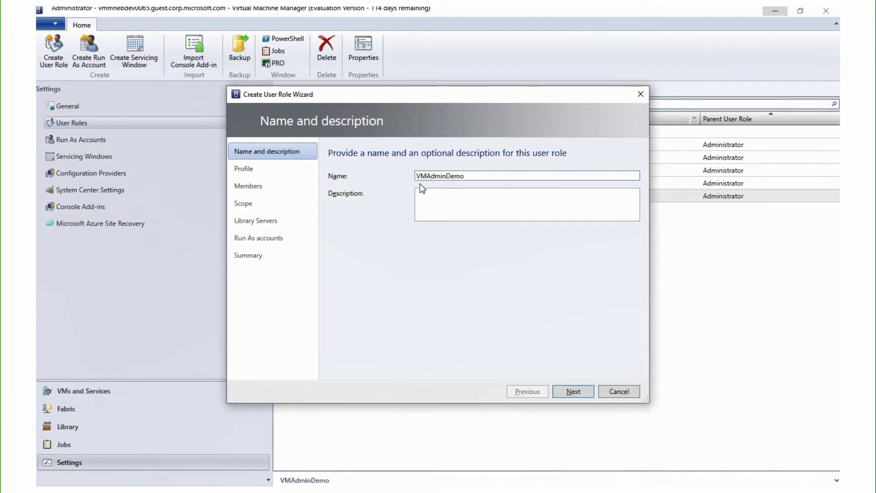
left_click(573, 393)
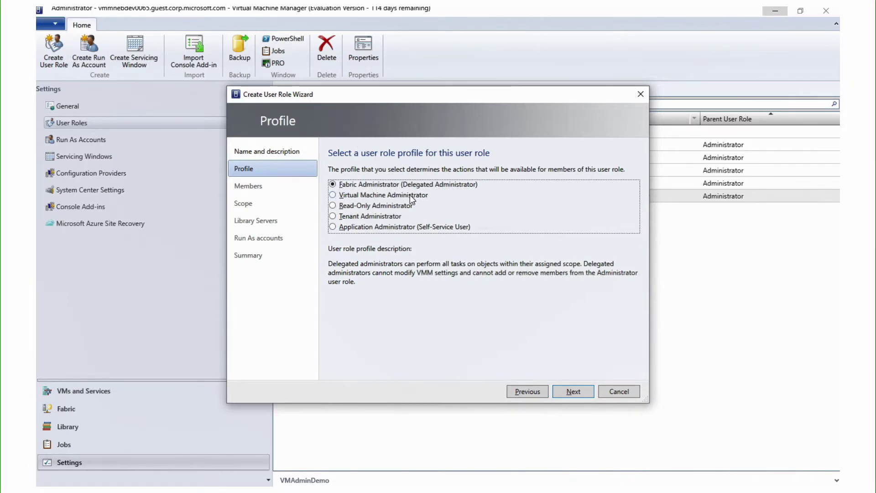
left_click(333, 195)
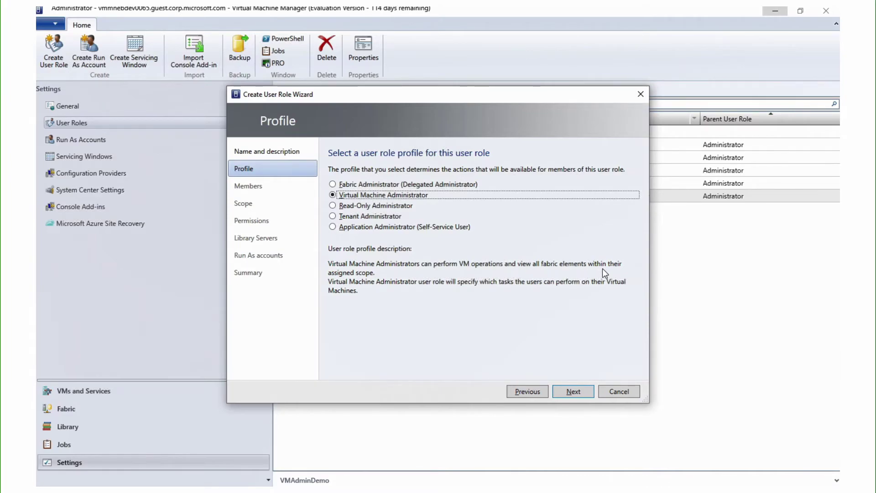
Scope the role to MVPDemoCloud and the StorageDO host group under All Hosts.
left_click(575, 392)
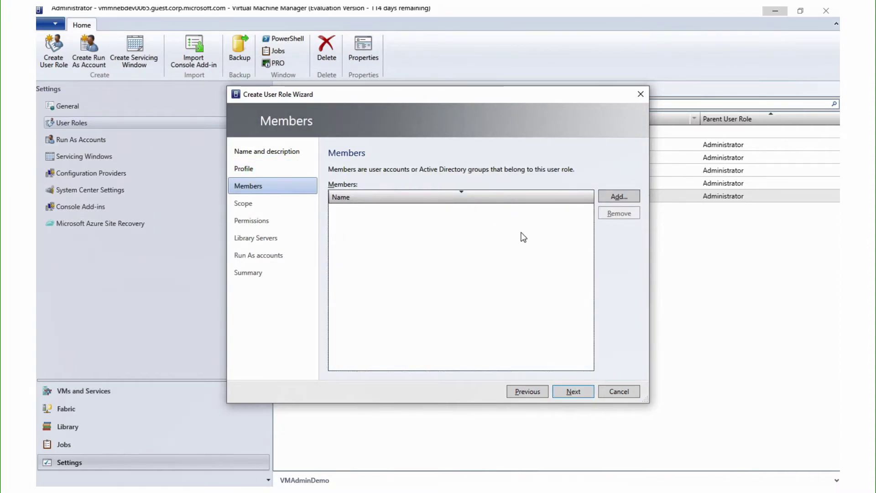
left_click(577, 391)
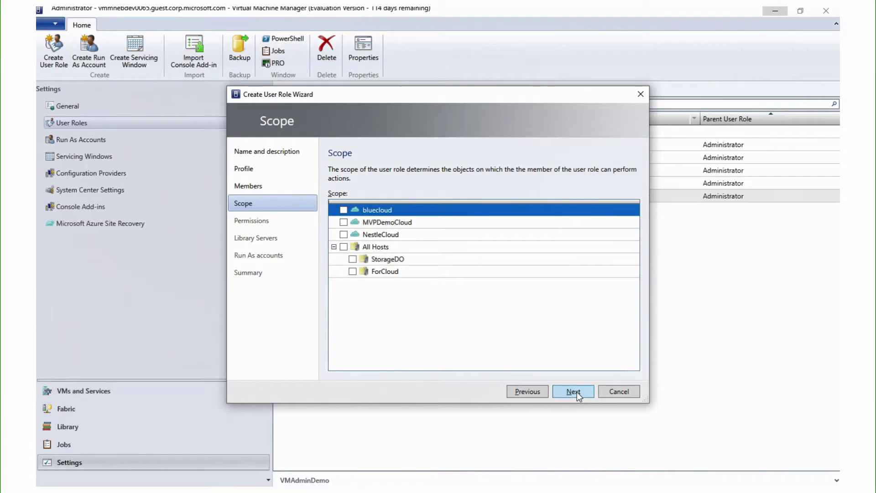
left_click(343, 223)
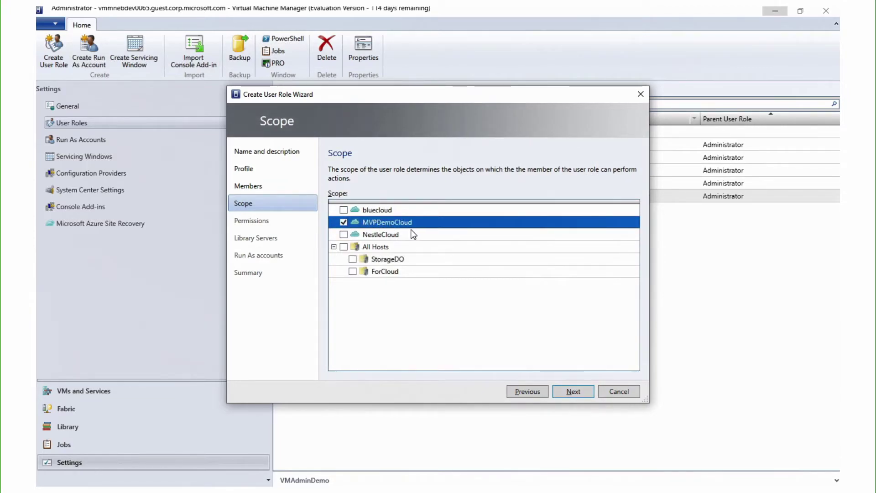
left_click(352, 258)
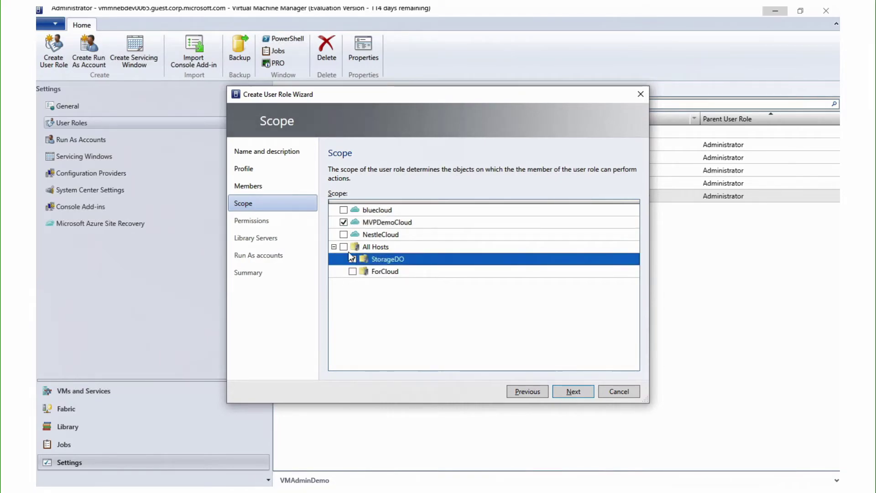
left_click(352, 259)
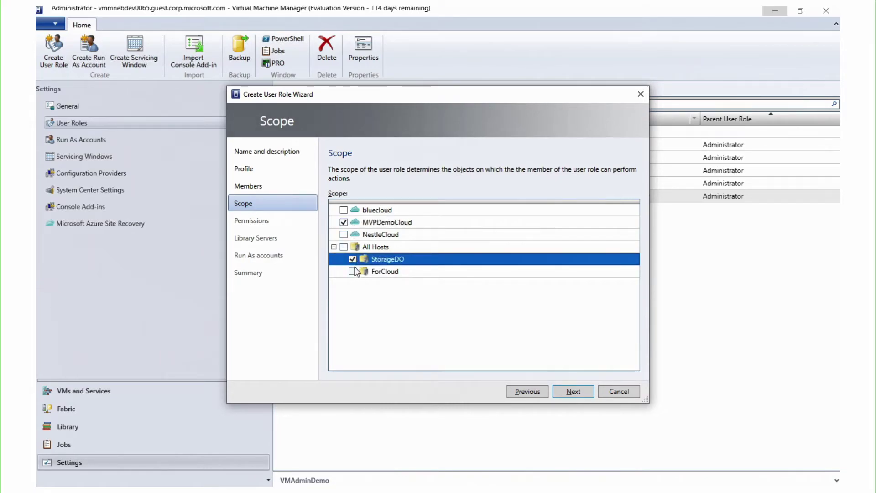
left_click(575, 391)
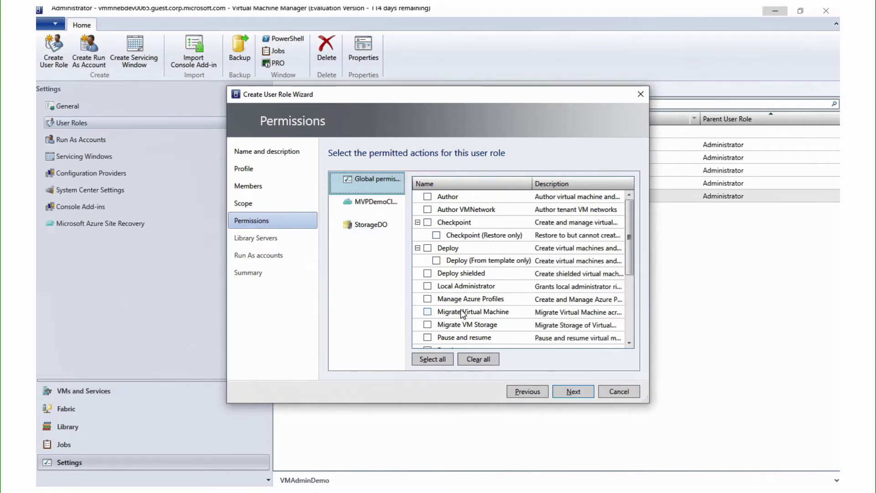
Grant the Save, Shut down, Start, Stop and Migrate Virtual Machine permissions.
scroll(461, 308, "down", 1)
scroll(461, 310, "down", 1)
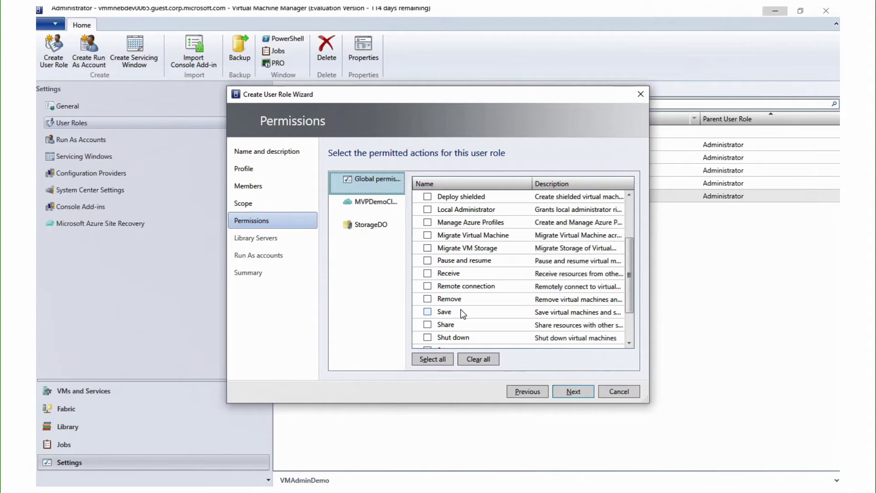
left_click(428, 312)
scroll(427, 319, "down", 1)
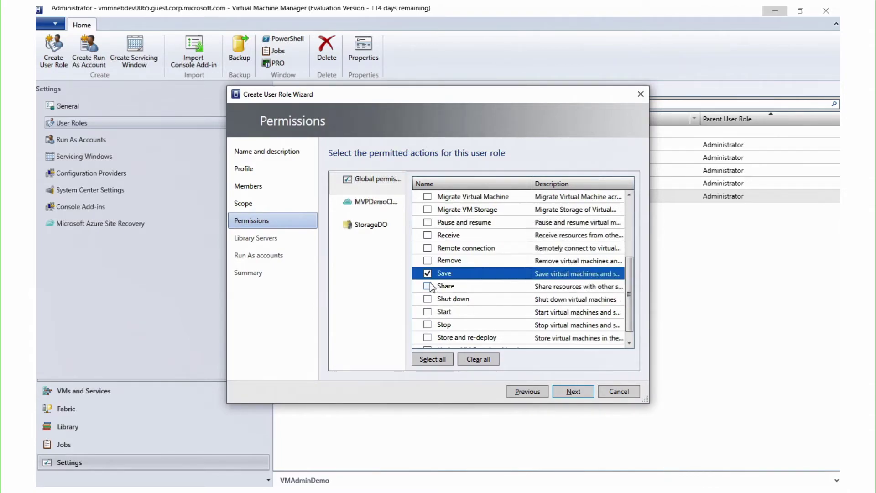
left_click(428, 299)
left_click(428, 312)
left_click(428, 325)
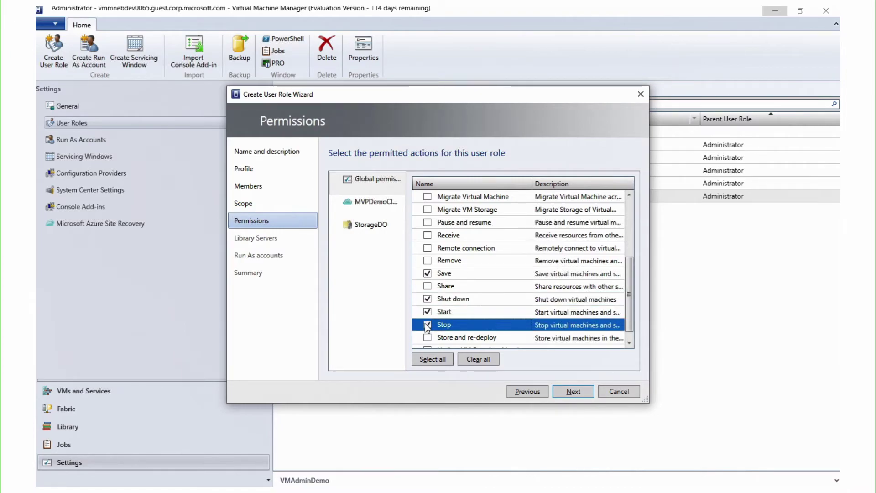
left_click(428, 197)
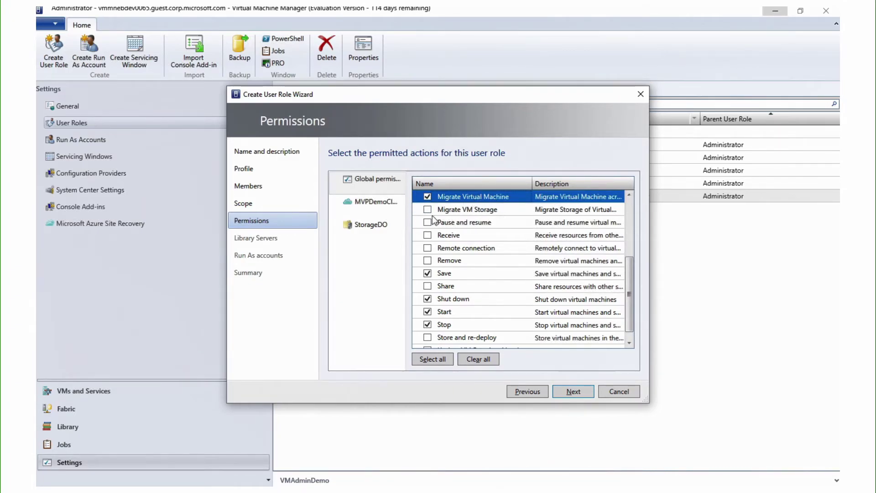
left_click(576, 391)
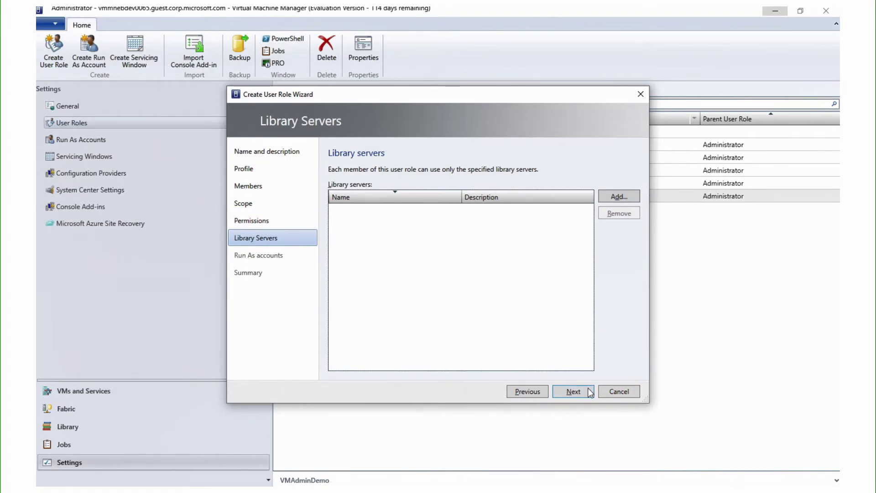
Exit the Create User Role Wizard from the Library Servers page back to User Roles.
left_click(573, 391)
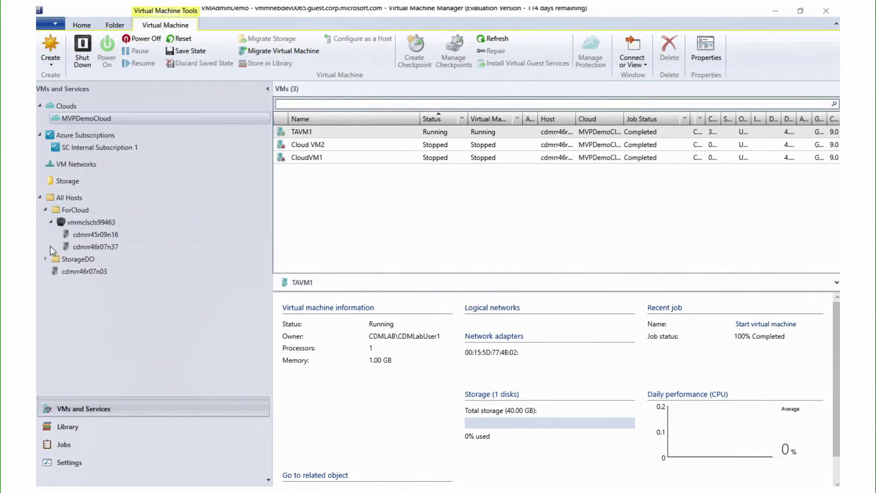
Browse the StorageDO host group, host cdmrr46r07n03, and the virtual machines under ForCloud.
left_click(69, 260)
left_click(73, 272)
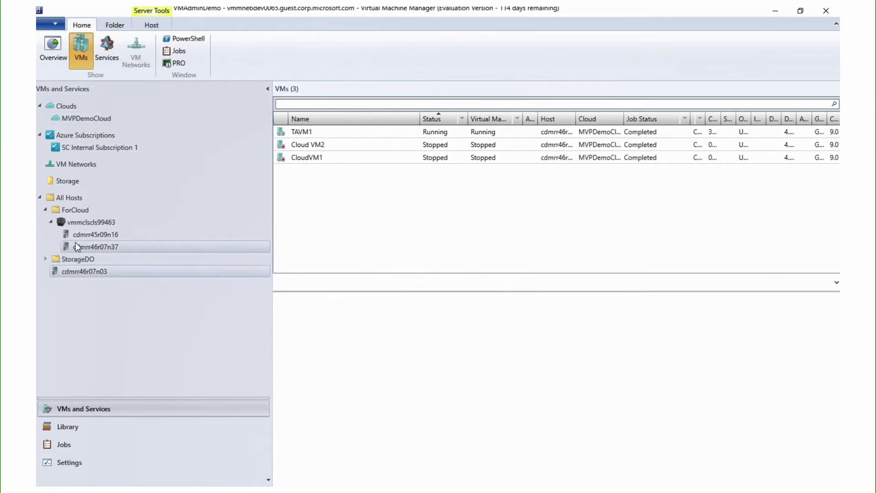
left_click(75, 212)
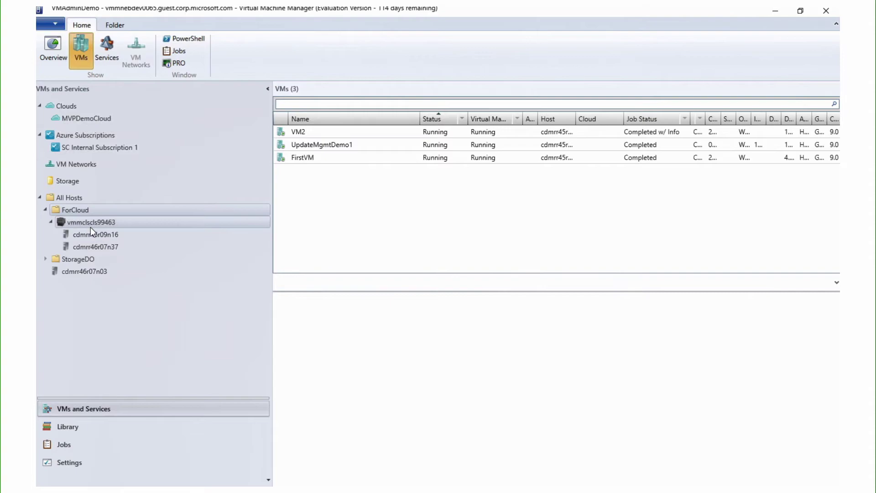
View TAVM1 in MVPDemoCloud, then list host cdmrr45r09n16's VMs and show VM2's details.
left_click(94, 119)
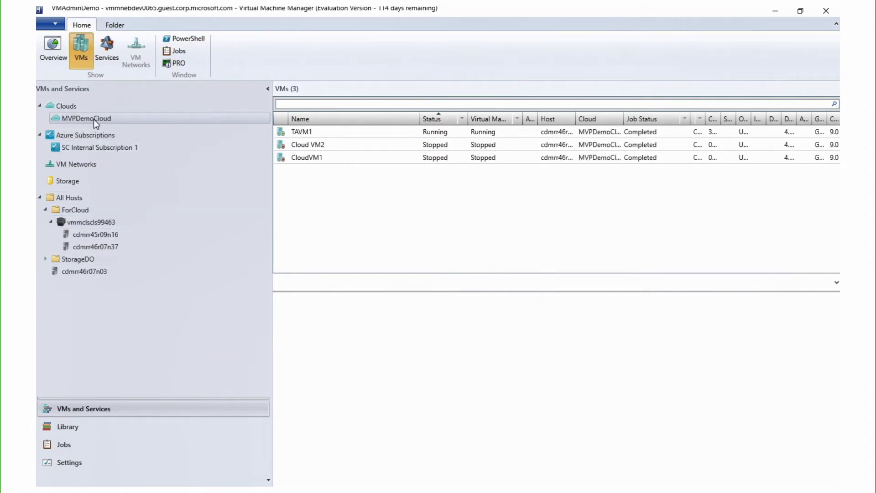
left_click(319, 136)
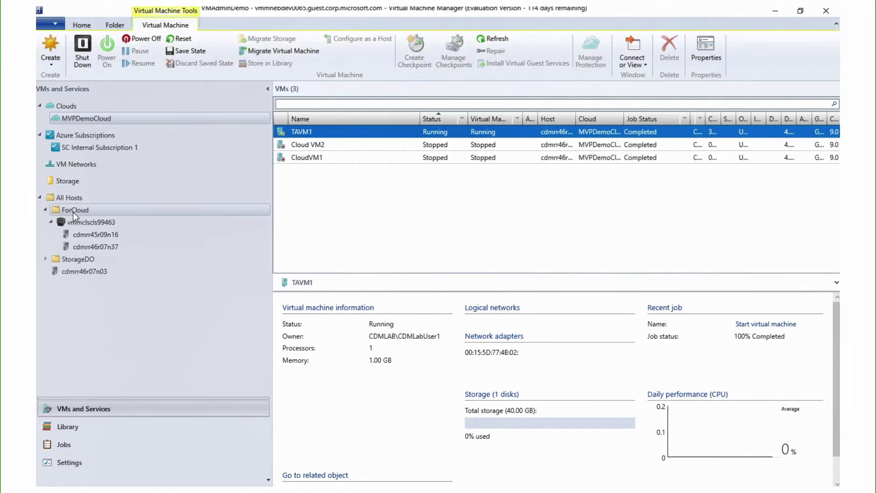
left_click(96, 235)
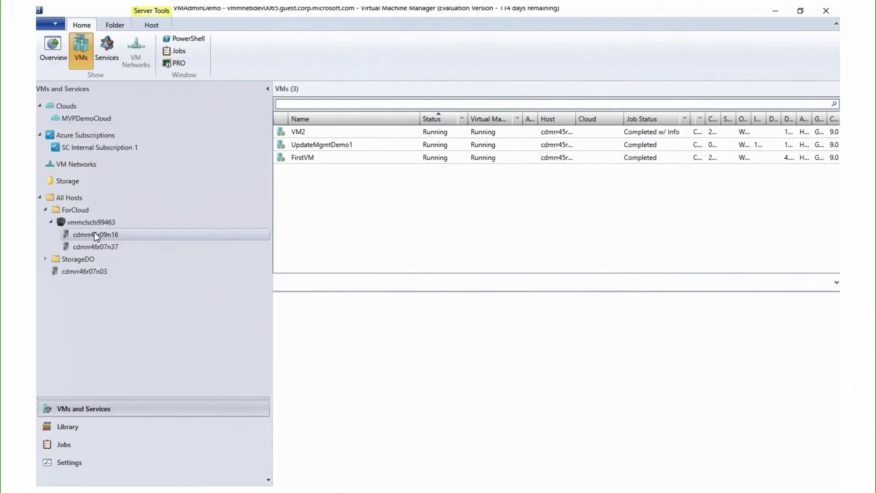
left_click(301, 133)
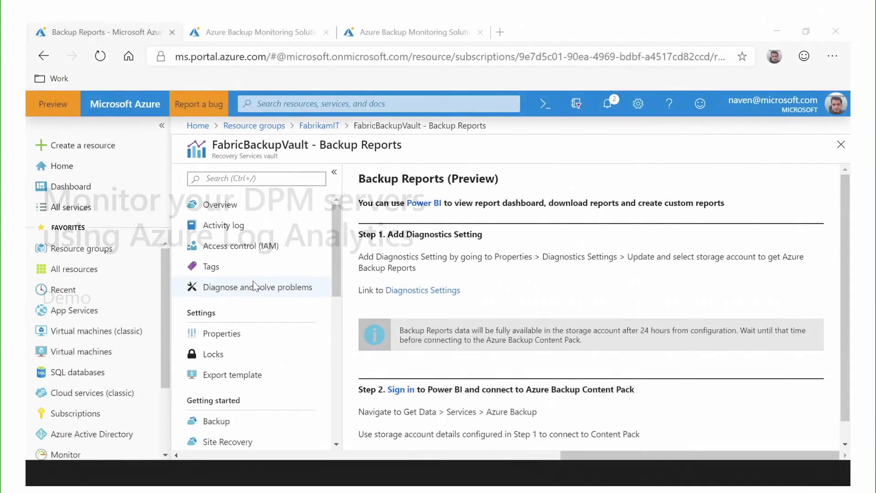
From FabricBackupVault's Backup Reports page, reach Diagnostics settings and start a new diagnostic setting.
scroll(255, 286, "down", 3)
scroll(255, 286, "down", 5)
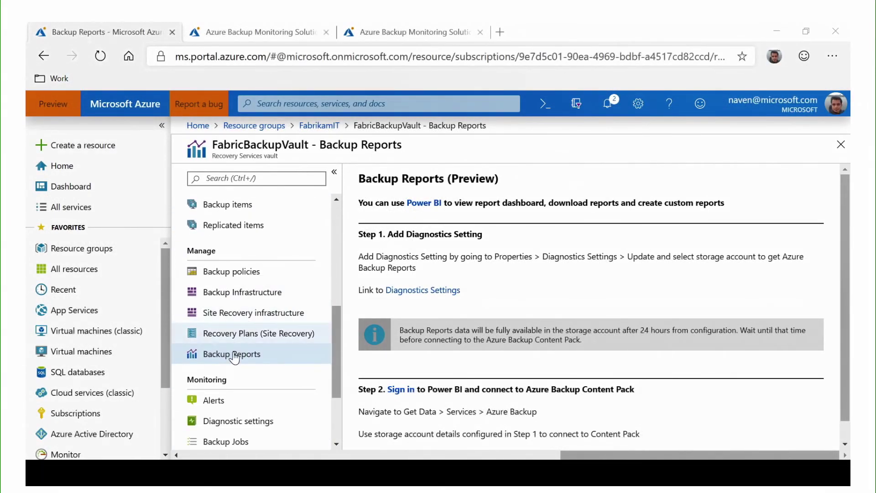
left_click(233, 359)
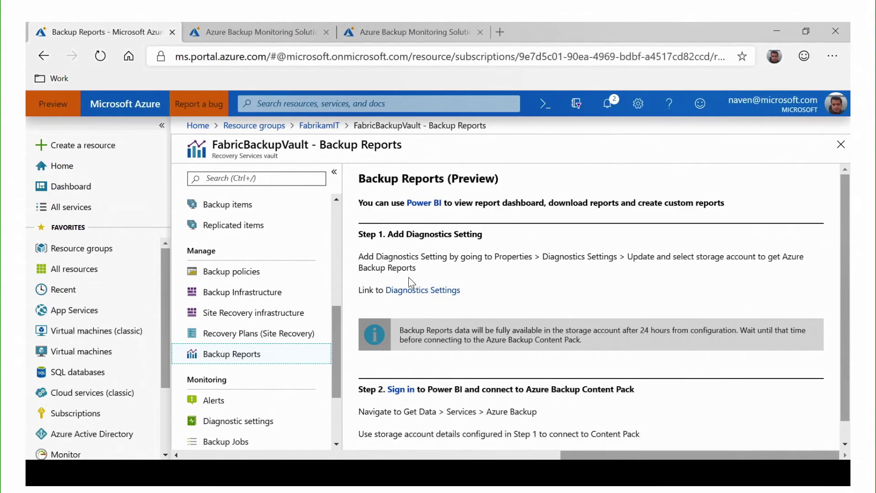
left_click(417, 291)
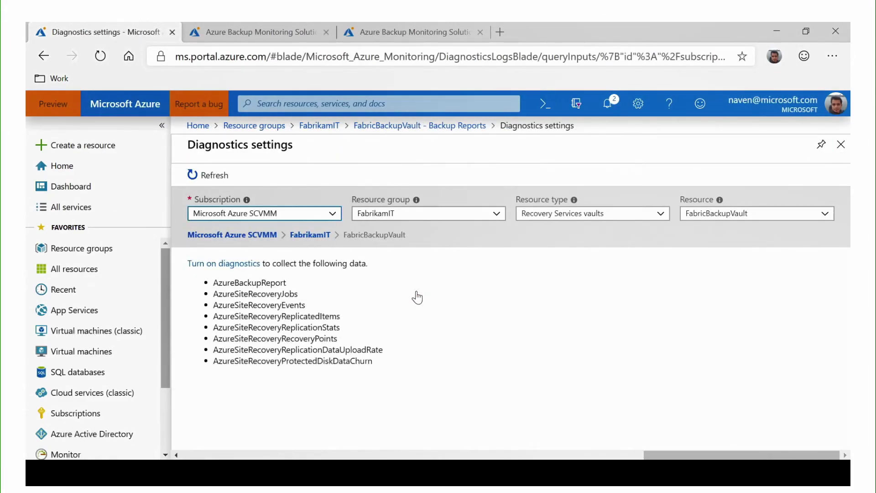
left_click(233, 265)
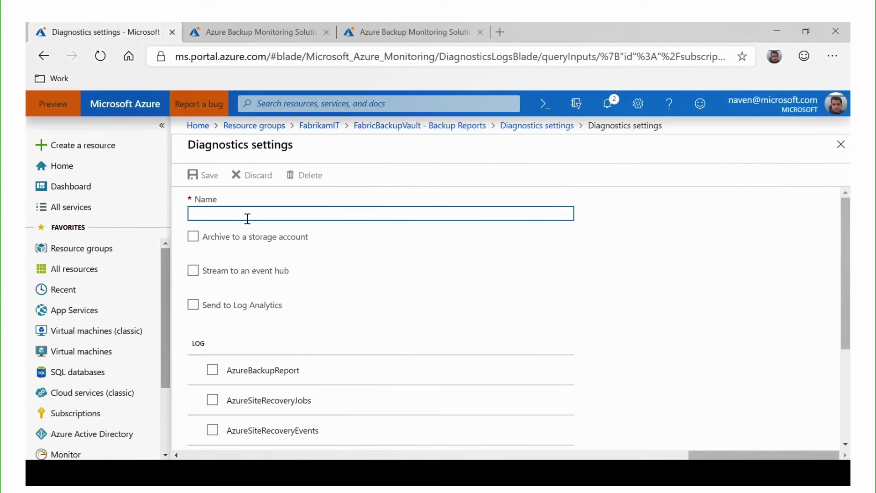
Save diagnostic setting FabrikamDPMMonitoring sending AzureBackupReport logs to the dpmreportingmmsdemo Log Analytics workspace.
type("FabrikamDPMMonitori")
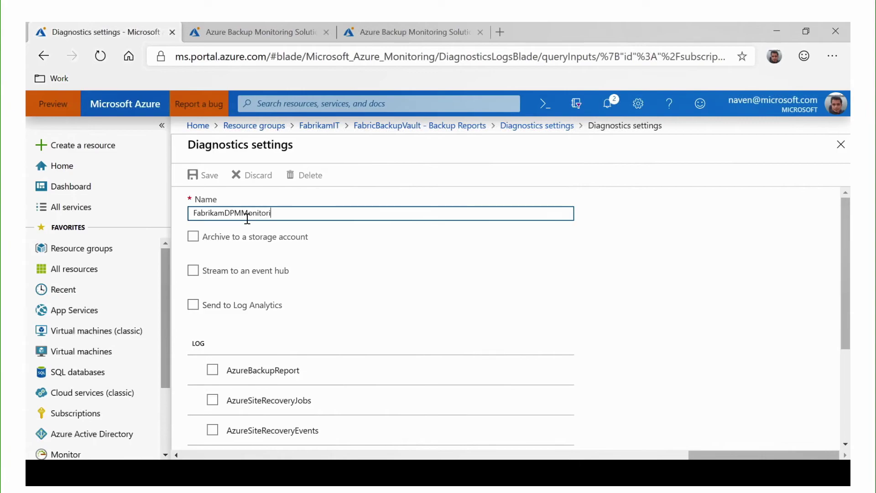
type("ng")
scroll(227, 292, "down", 1)
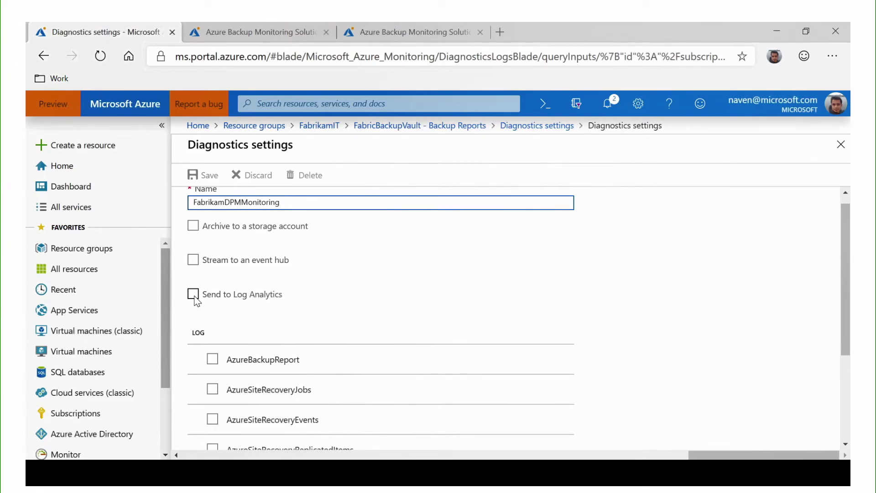
left_click(194, 294)
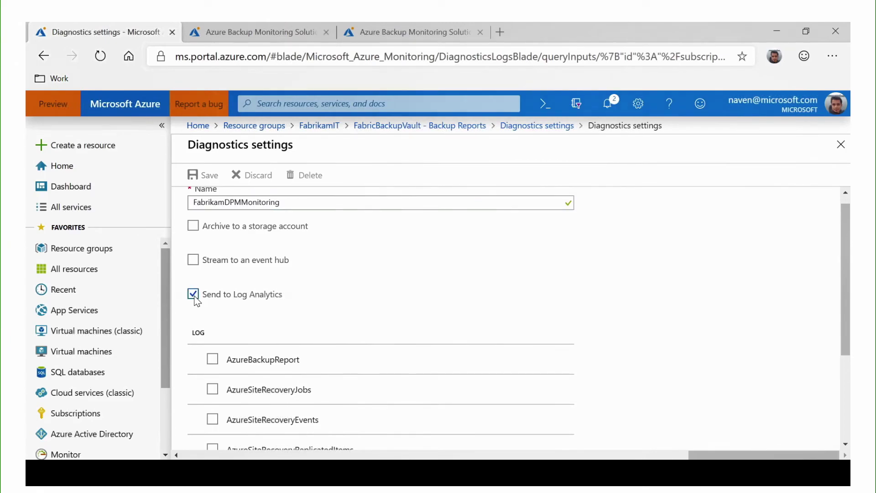
scroll(255, 314, "down", 1)
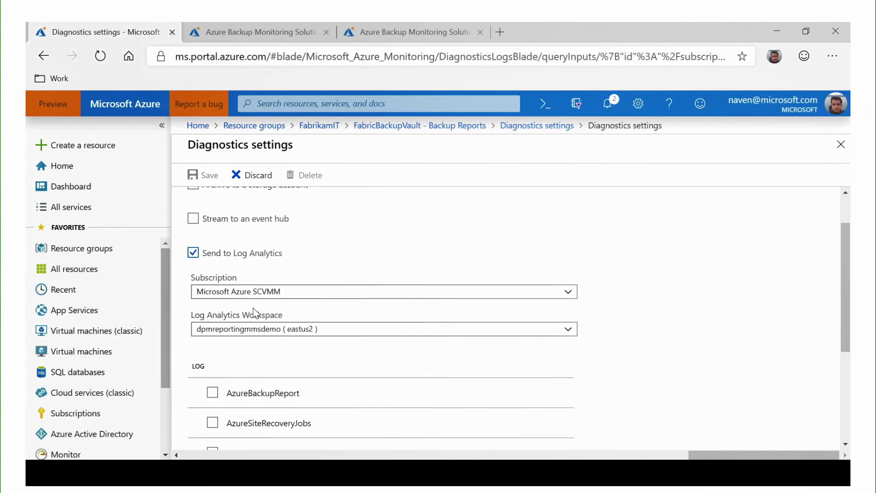
left_click(258, 331)
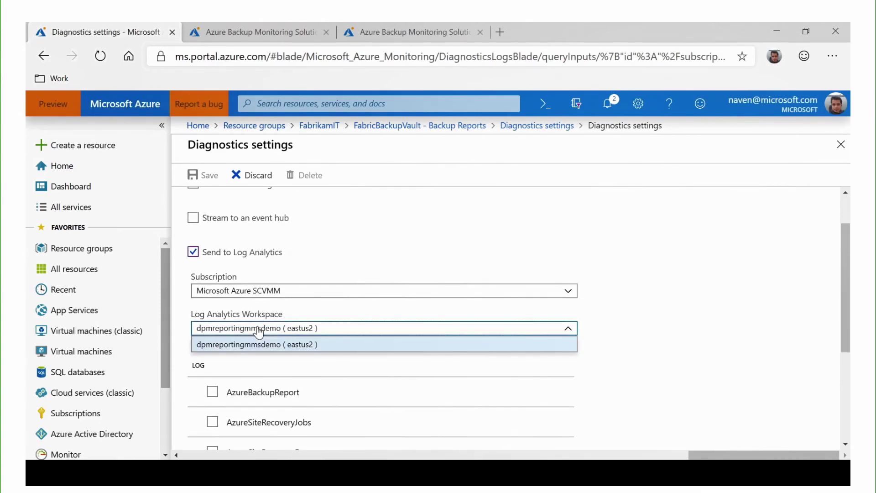
left_click(259, 331)
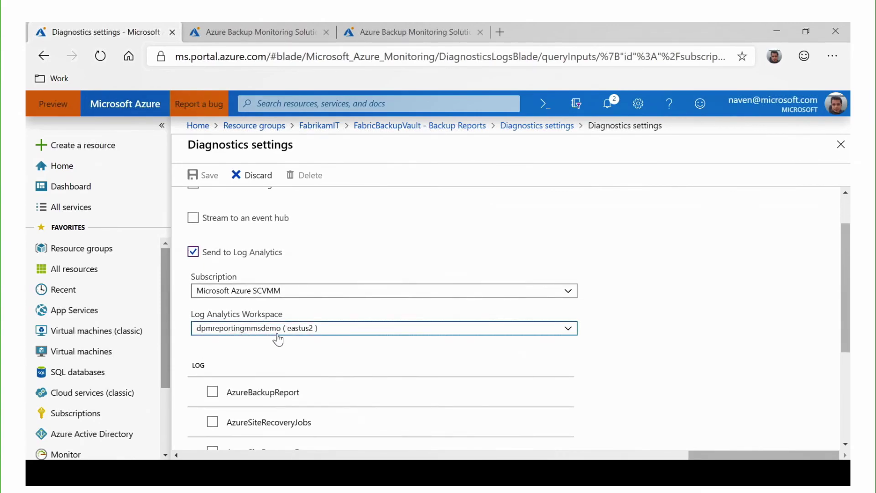
scroll(274, 338, "down", 1)
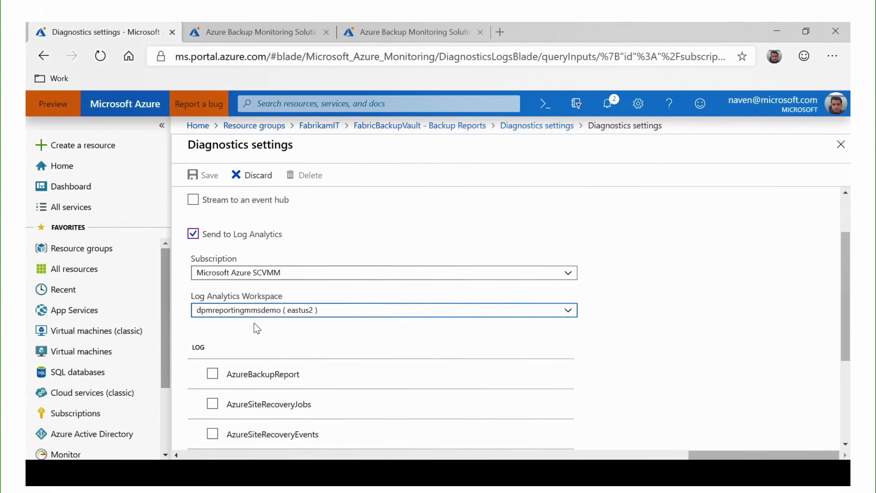
scroll(253, 323, "down", 3)
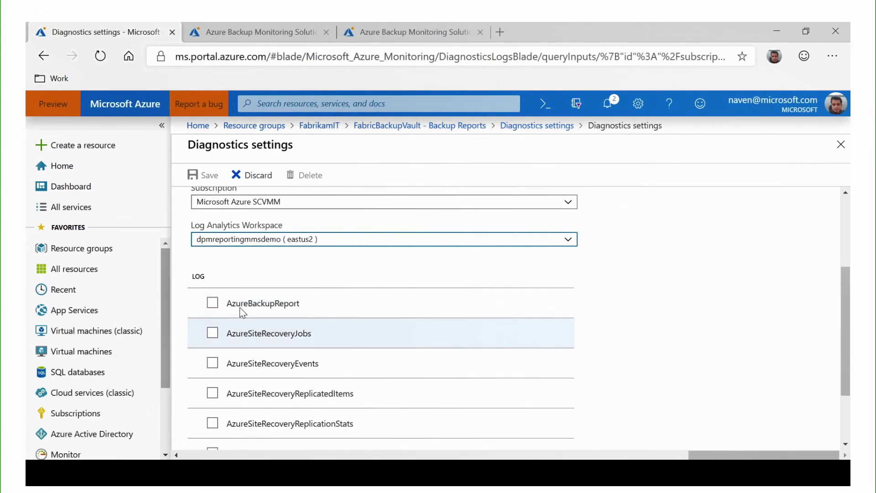
left_click(213, 303)
scroll(354, 303, "down", 2)
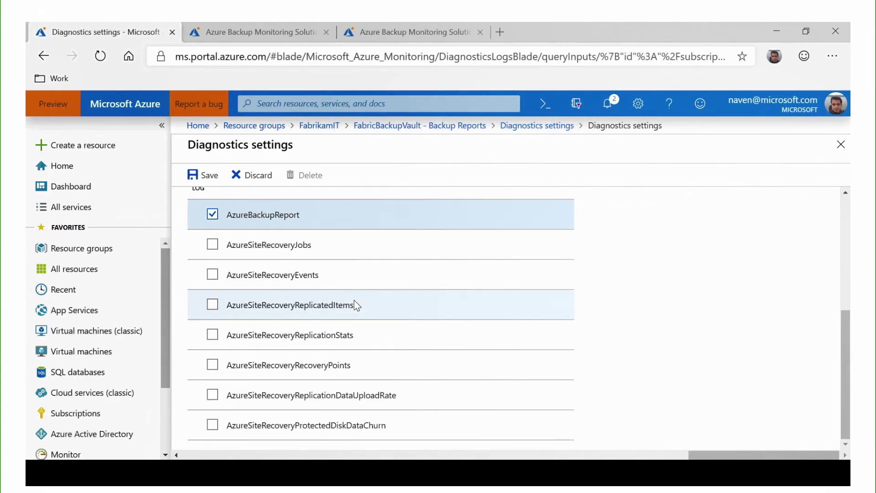
scroll(209, 205, "up", 5)
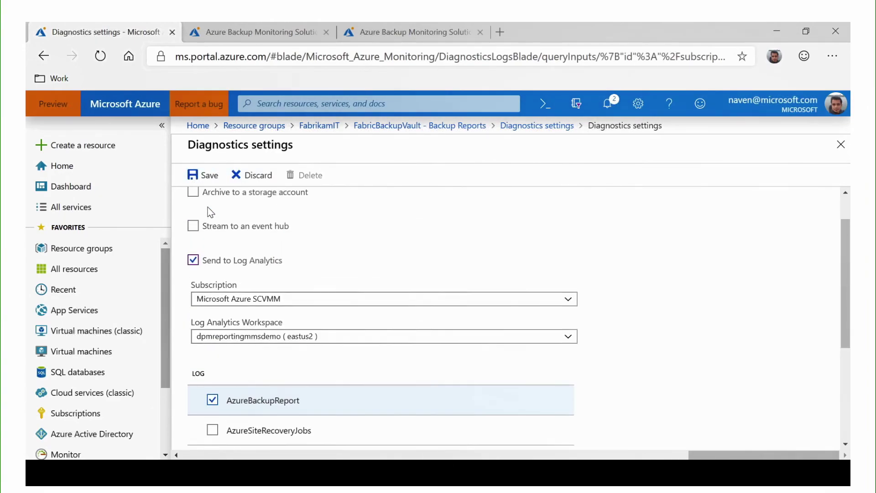
left_click(196, 175)
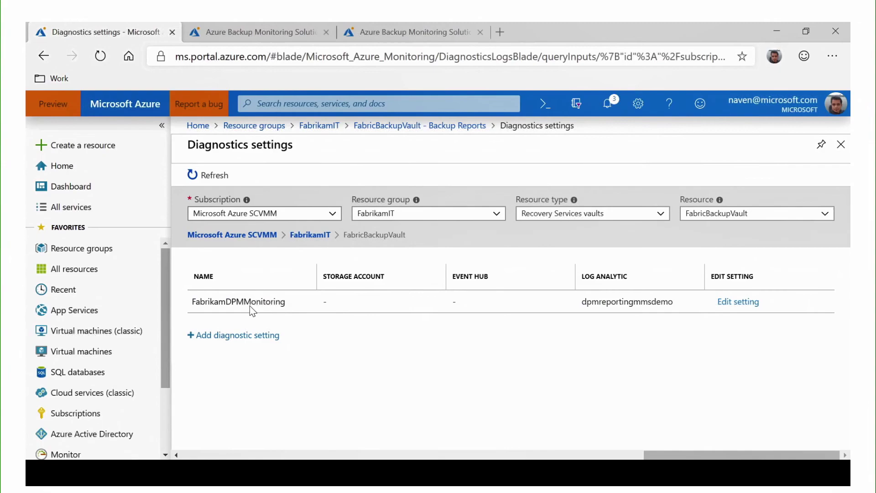
Review the Azure Backup Monitoring Solution tiles for backup jobs, alerts, protected datasources and cloud storage.
left_click(303, 27)
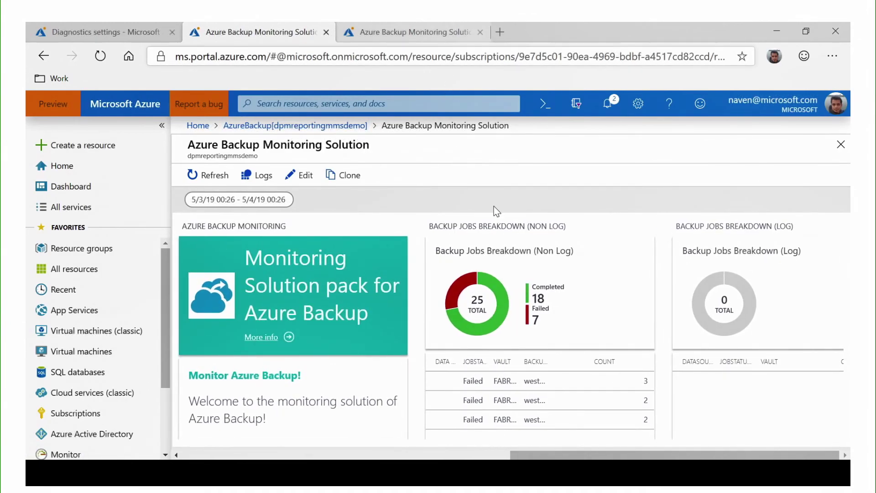
scroll(551, 309, "right", 3)
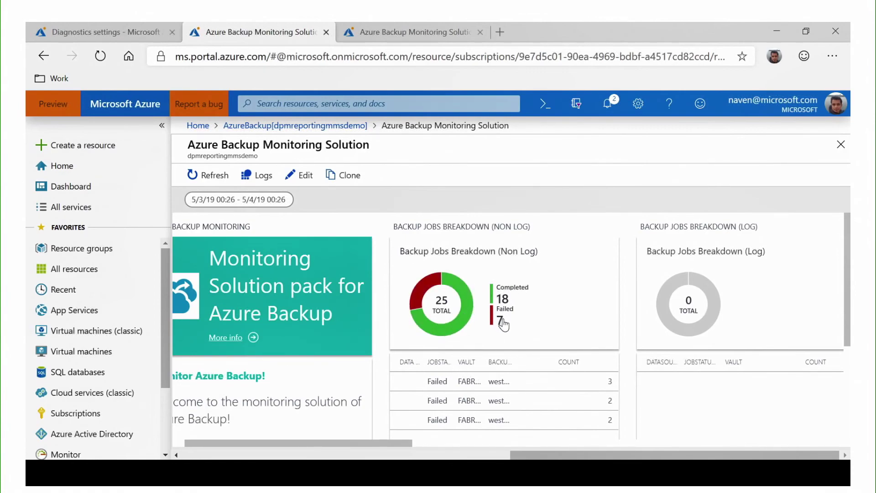
scroll(503, 324, "right", 2)
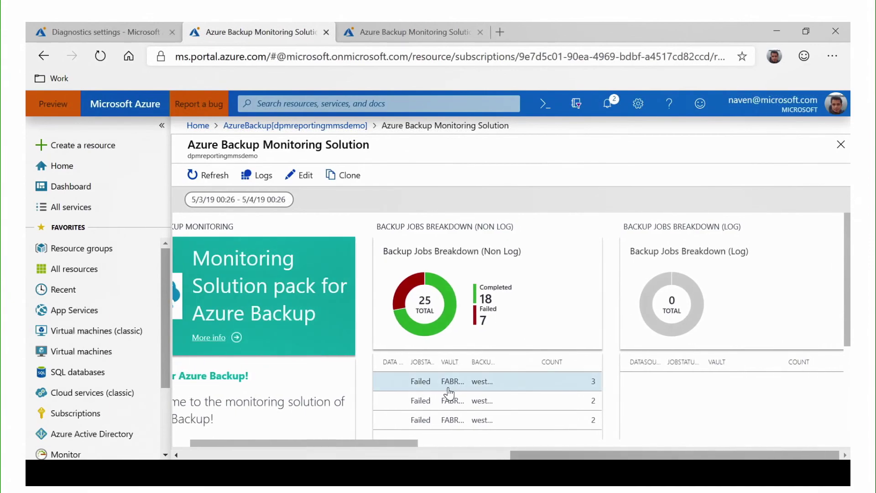
scroll(445, 416, "right", 5)
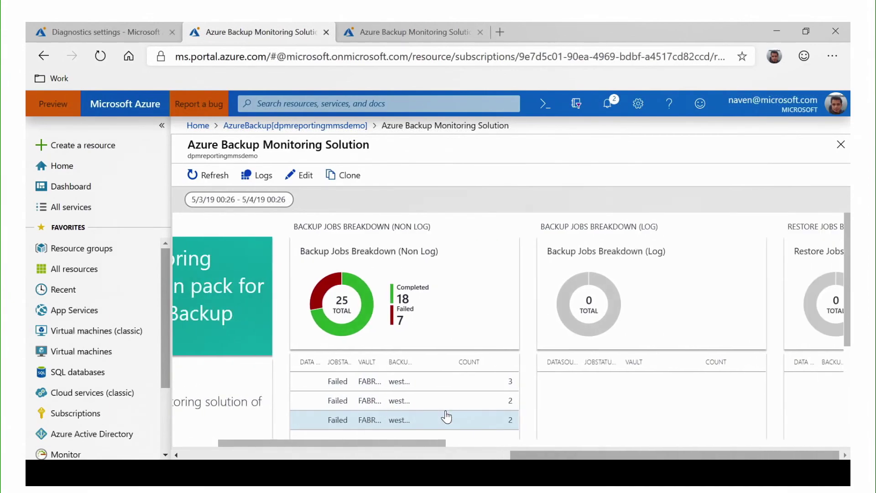
scroll(447, 416, "right", 10)
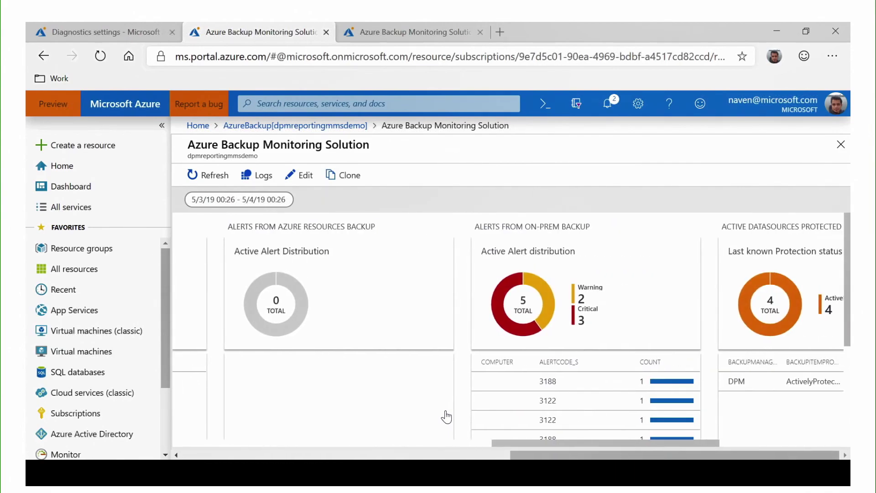
scroll(447, 416, "right", 1)
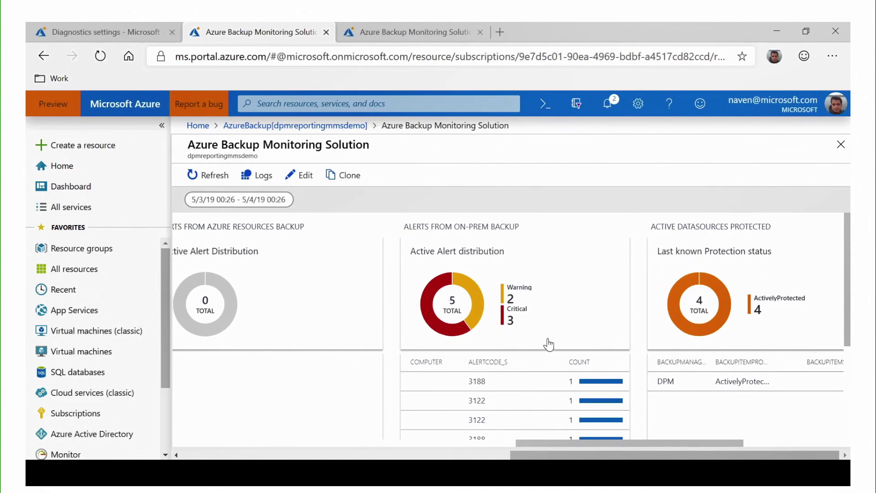
scroll(549, 345, "right", 5)
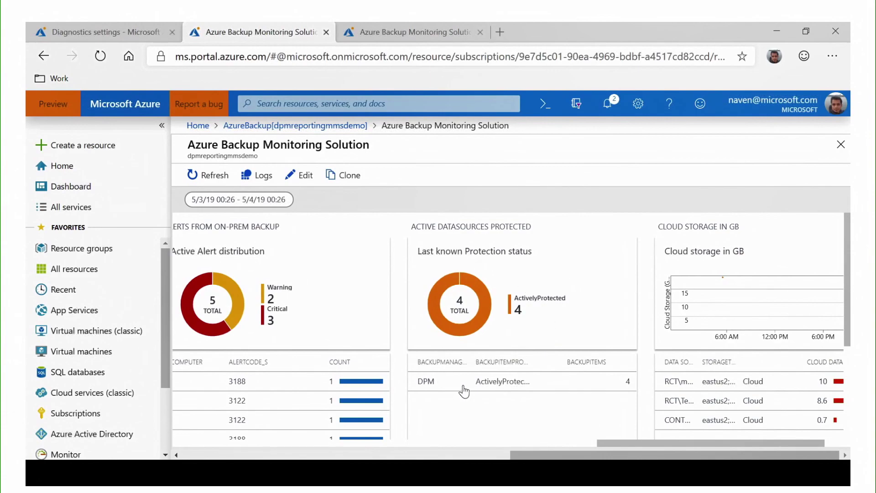
scroll(534, 354, "right", 1)
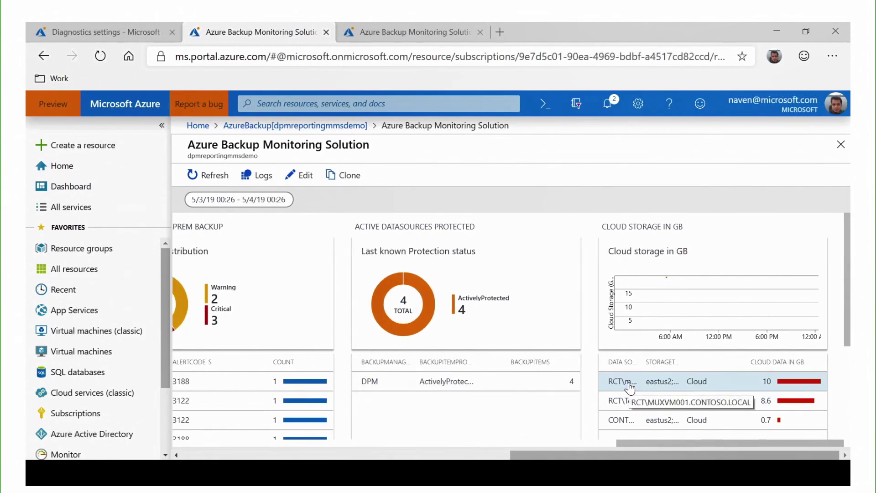
mouse_move(790, 387)
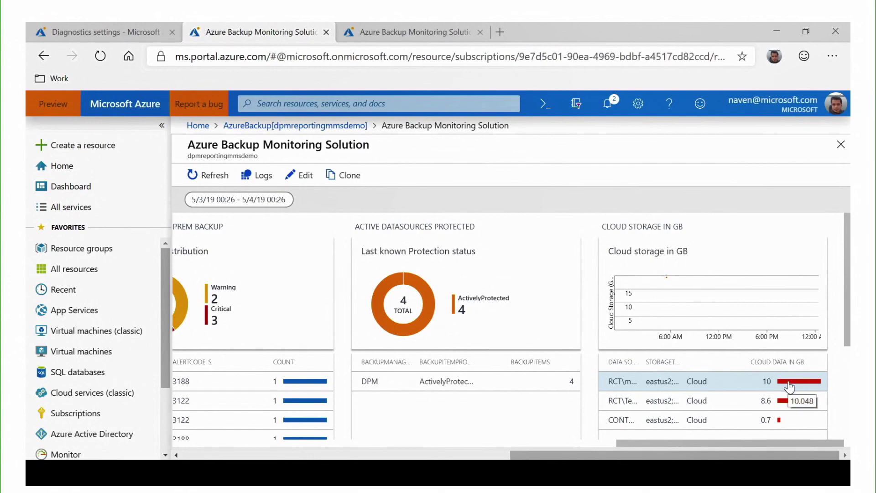